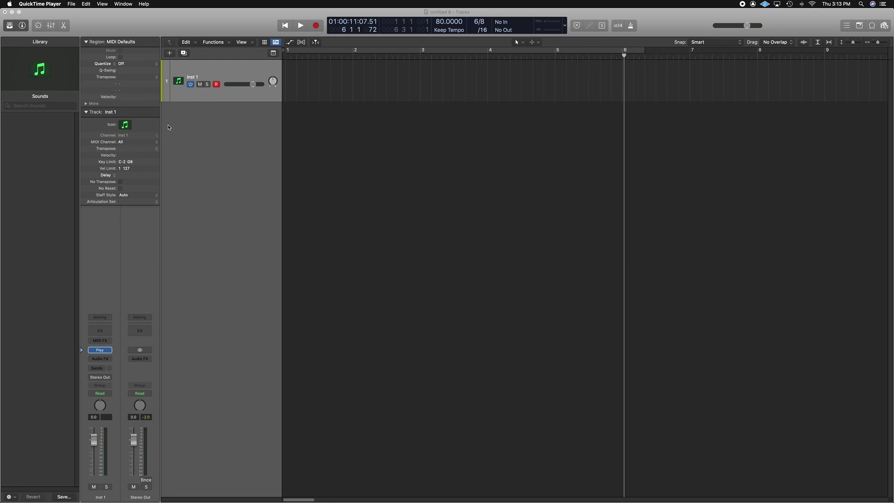
Bring Logic Pro X to the front and hide the Library panel
left_click(10, 28)
left_click(10, 28)
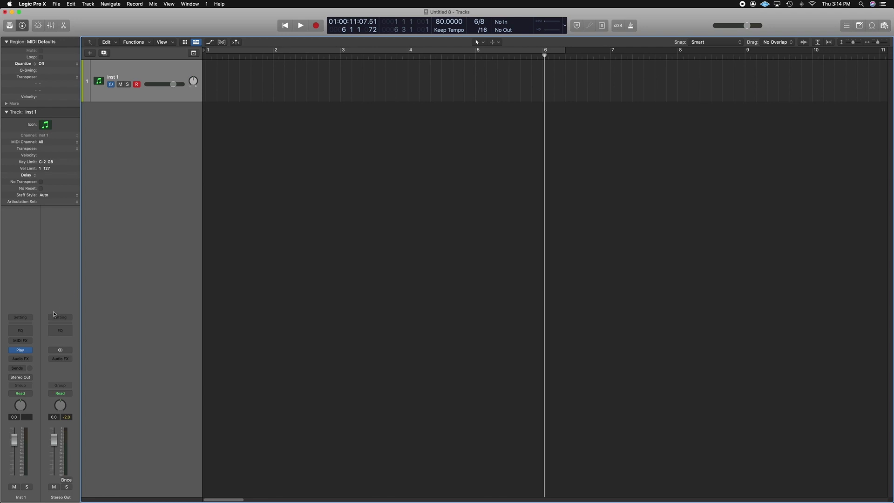
Load Play as a Multi-Output (9xStereo) instrument on Inst 1
left_click(30, 350)
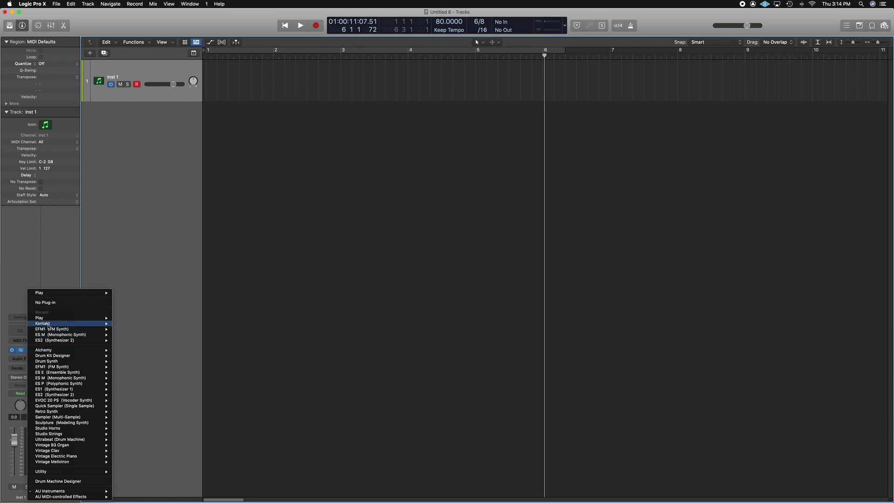
mouse_move(50, 319)
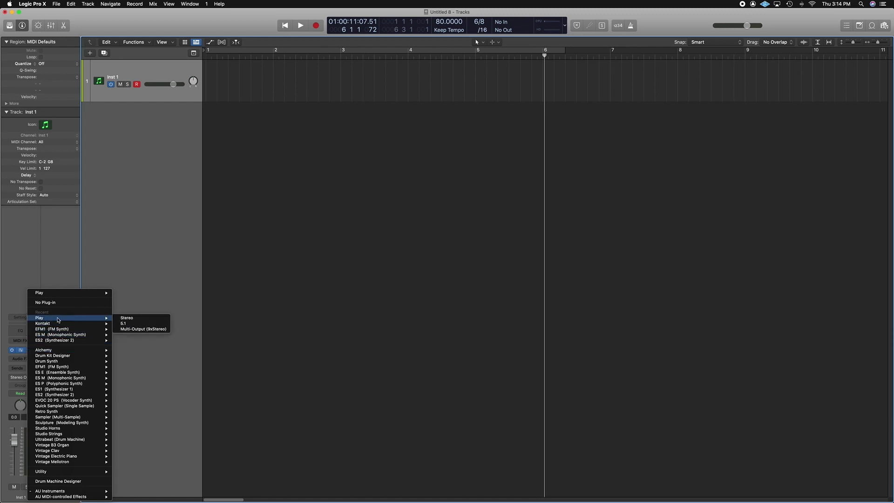
left_click(142, 329)
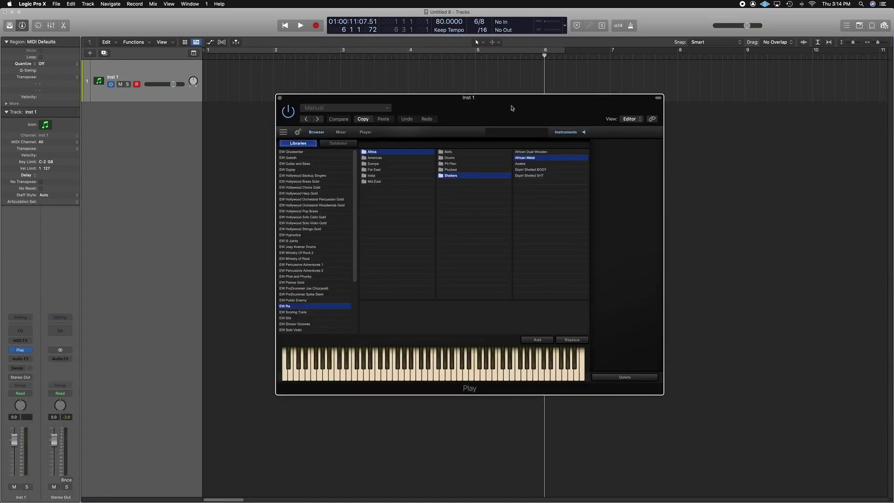
Reposition the Play instrument window within the screen
left_click_drag(511, 108, 467, 111)
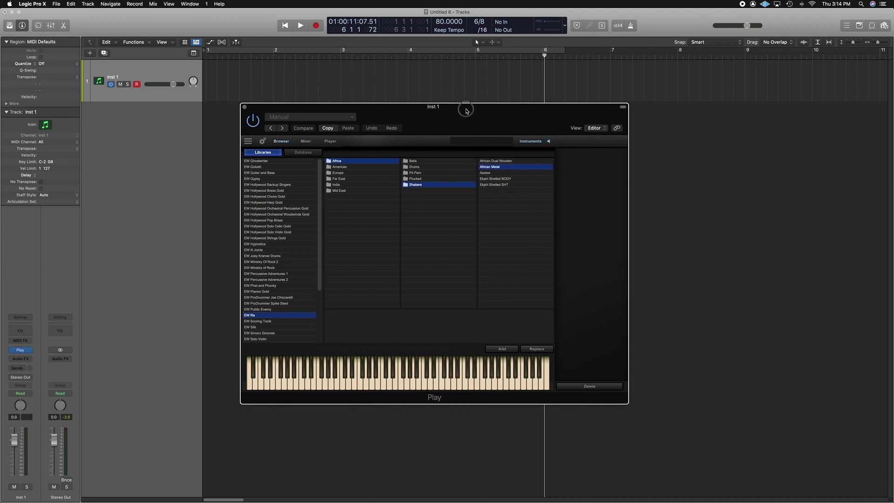
left_click_drag(466, 111, 483, 115)
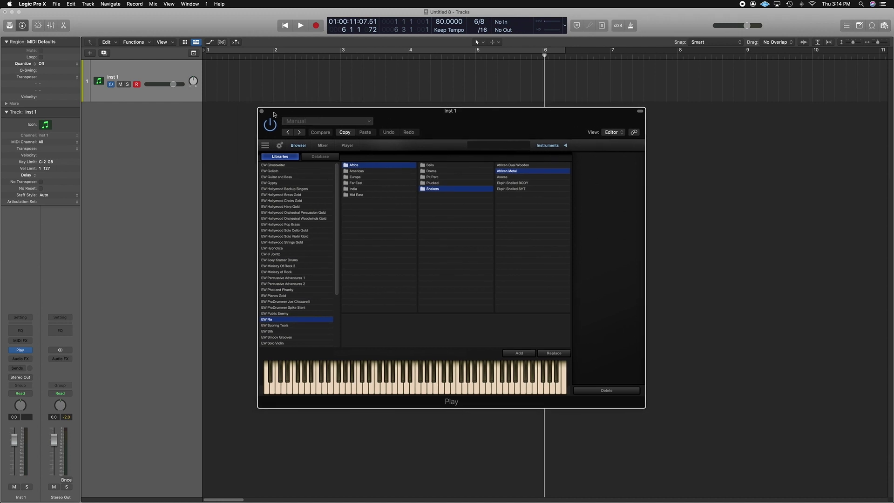
left_click_drag(276, 115, 271, 113)
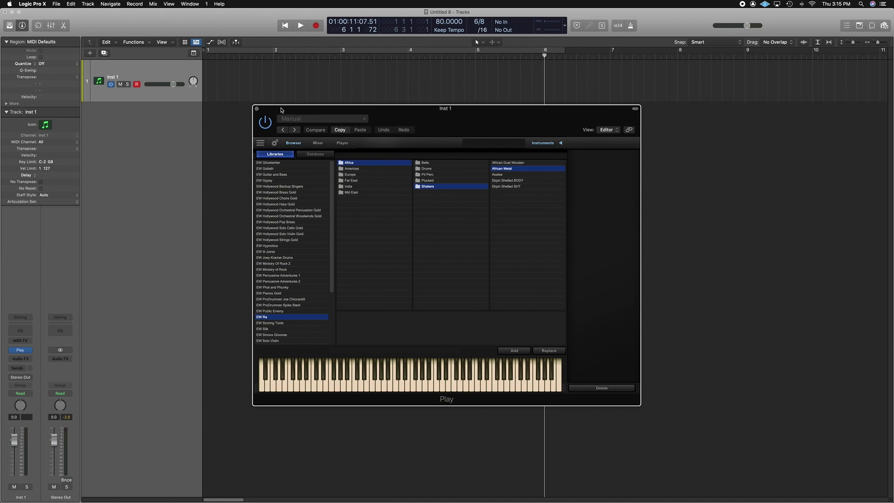
left_click_drag(424, 124, 404, 120)
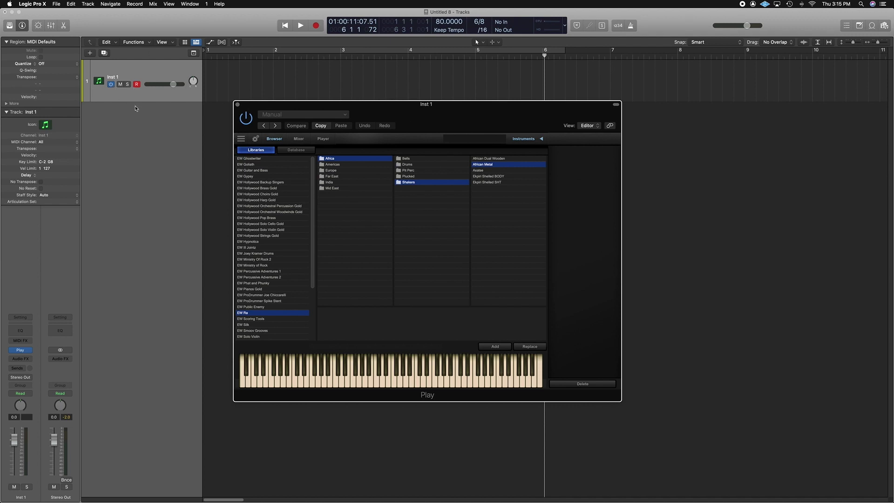
left_click_drag(452, 111, 500, 103)
Open the mixer and add auxiliary output channels to Inst 1's multi-output strip
key("x")
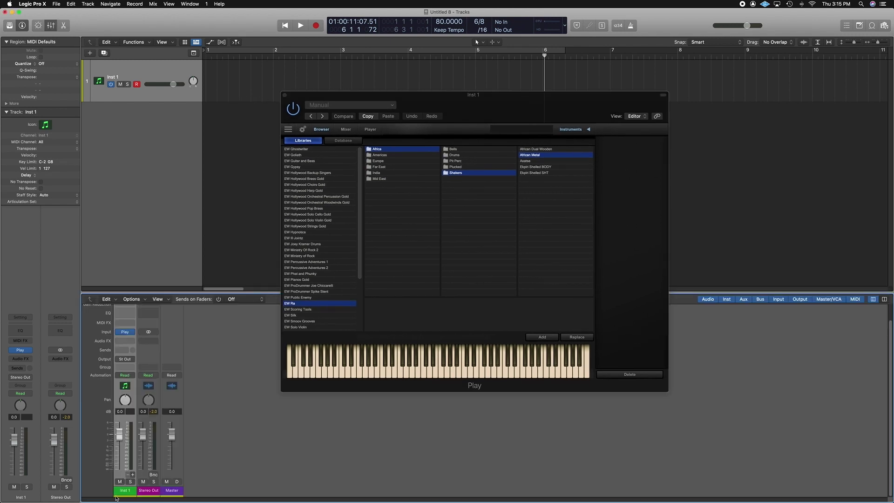
left_click(132, 475)
left_click(132, 475)
left_click(132, 475)
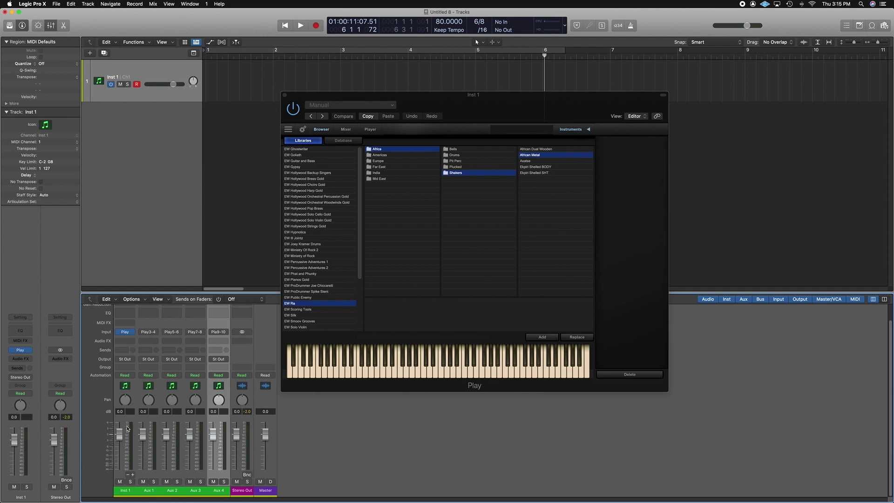
Select Aux 1 through Aux 4 and create tracks for them with Control+T
left_click(151, 422)
left_click(220, 422, "shift")
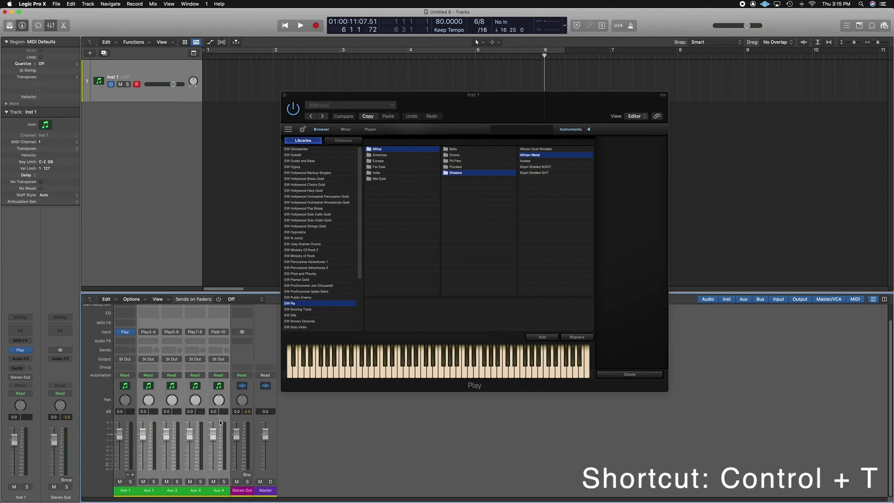
key("ctrl+t")
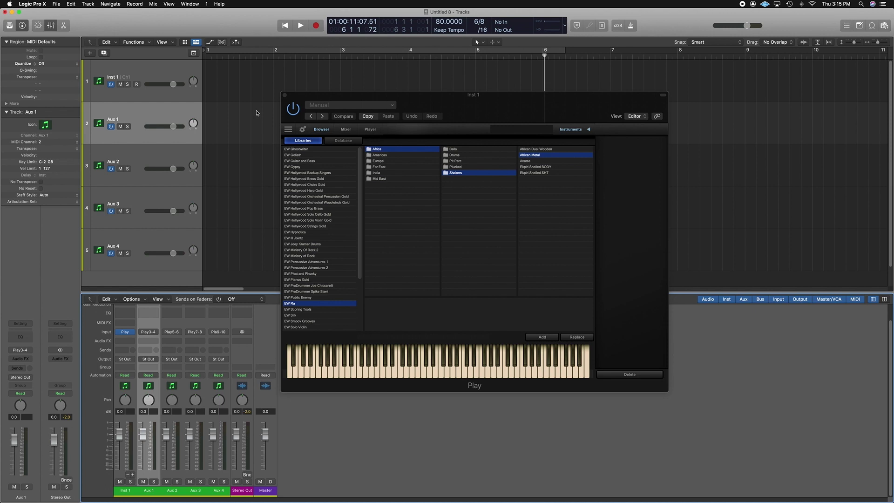
Load 3Ft FronTomFrom from Play's African drums on Inst 1 after auditioning alternatives
left_click(178, 80)
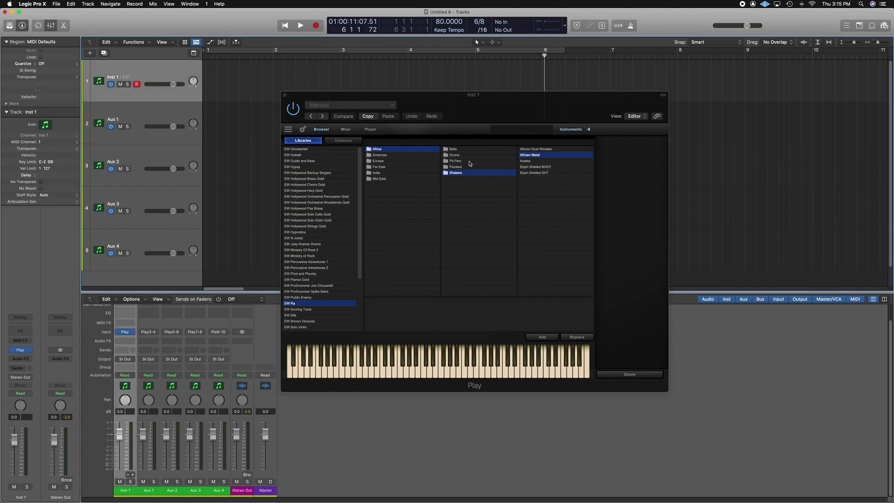
left_click(456, 155)
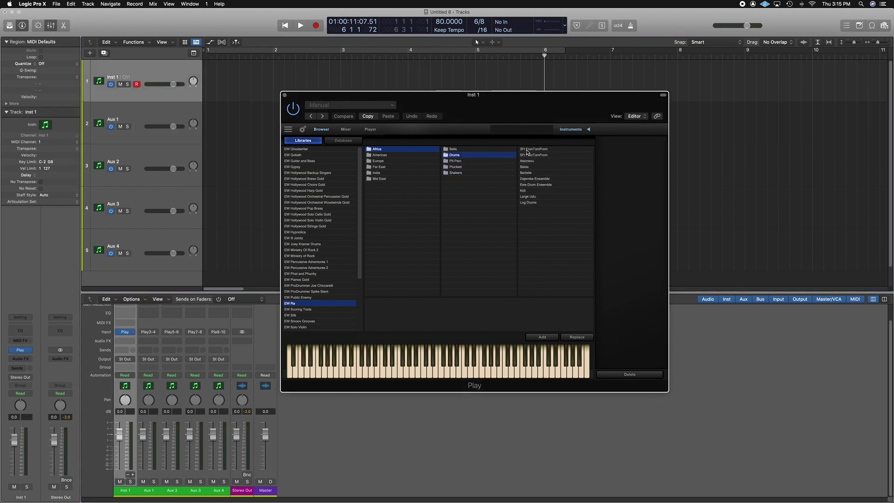
left_click(528, 149)
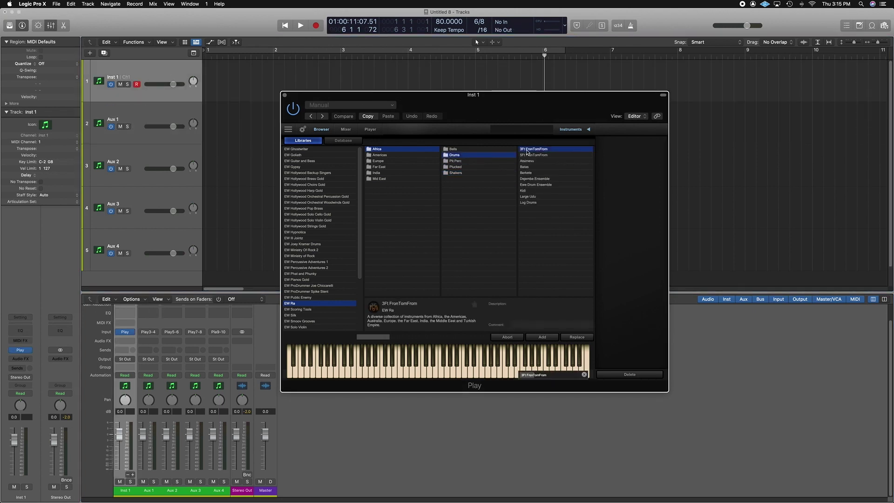
left_click(531, 180)
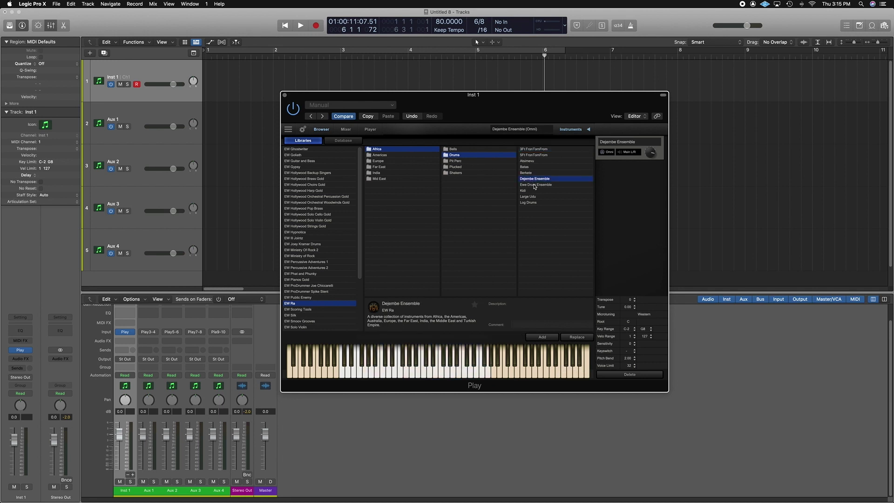
left_click(534, 186)
left_click(534, 150)
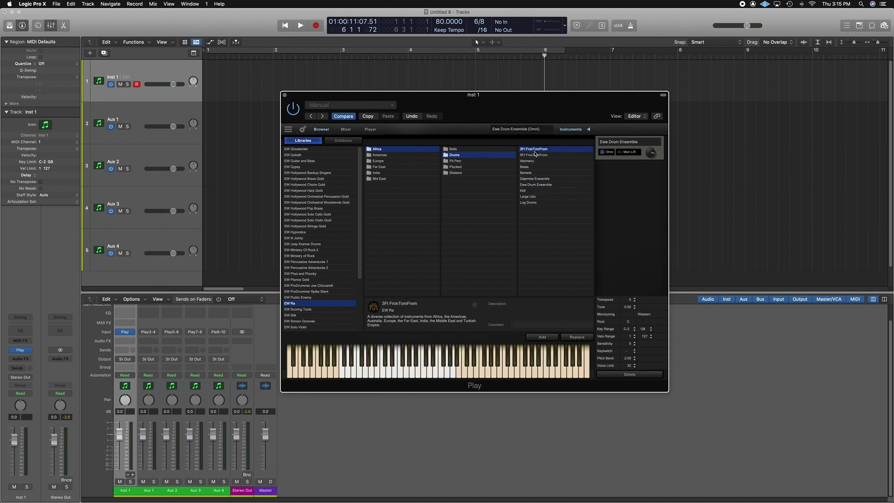
Add Dejembe Ensemble, Ewe Drum Ensemble, Large Udu and African Metal as instruments two to five
left_click(531, 179)
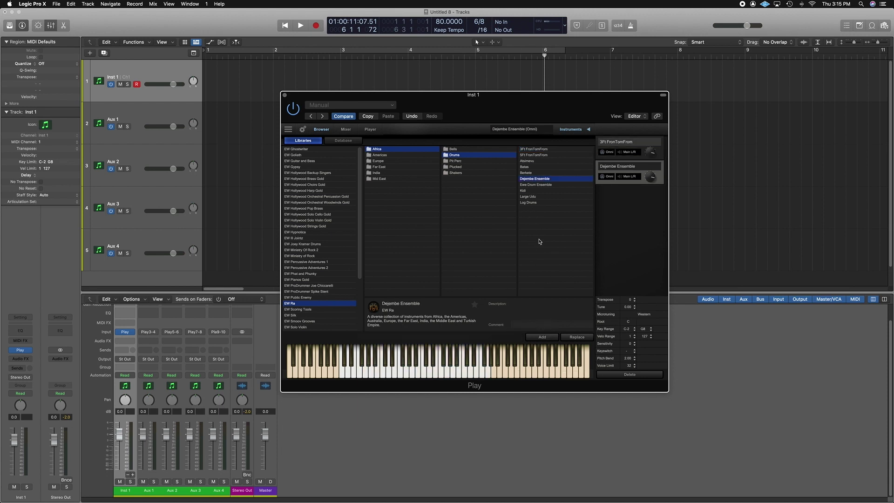
left_click(535, 185)
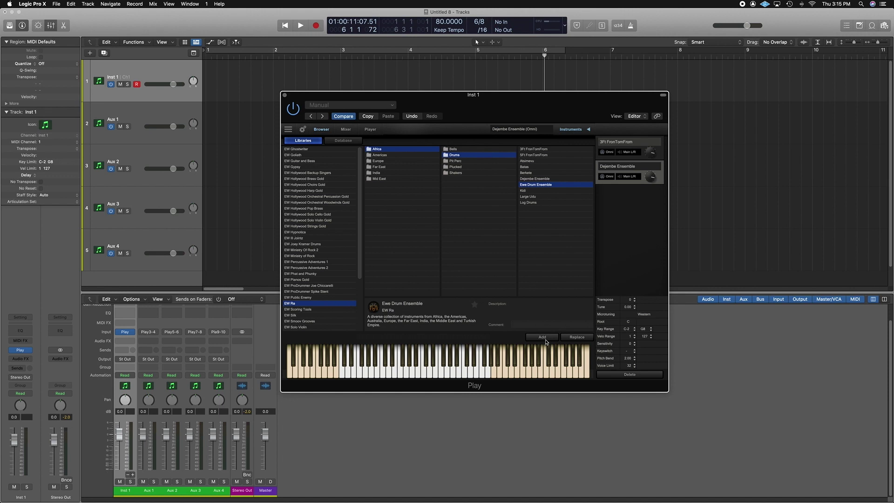
left_click(543, 337)
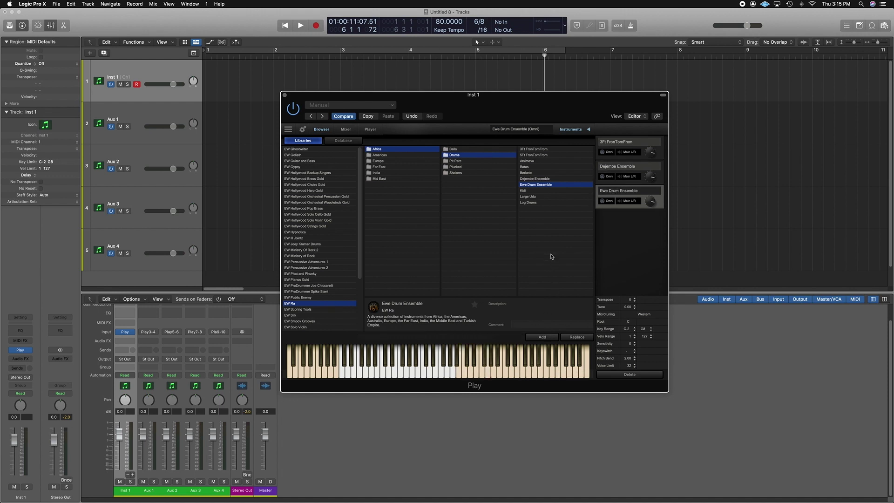
left_click(536, 197)
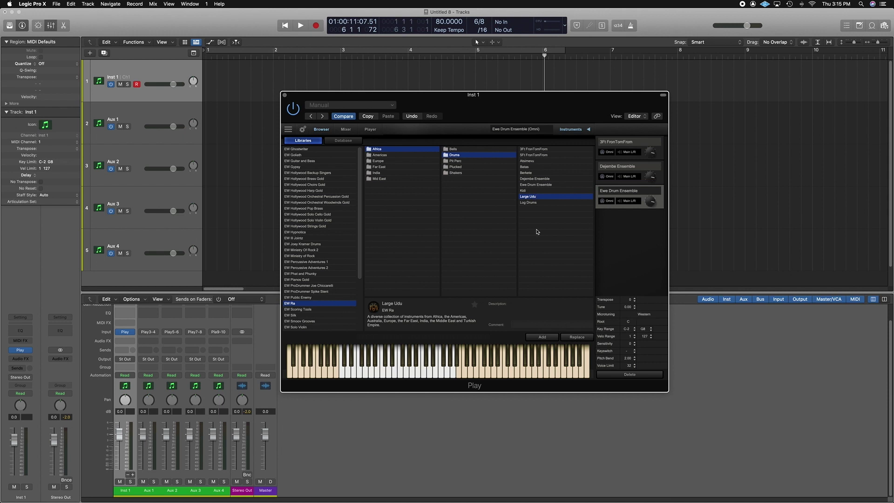
left_click(542, 337)
left_click(458, 174)
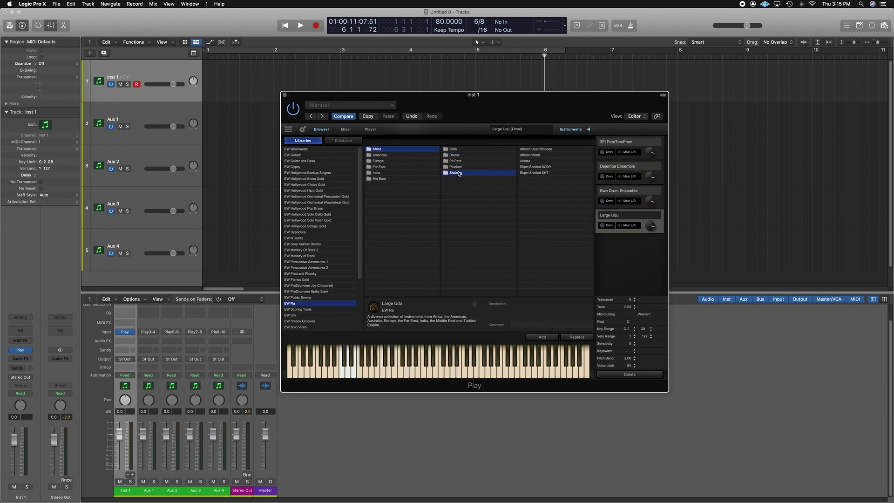
left_click(535, 156)
left_click(542, 337)
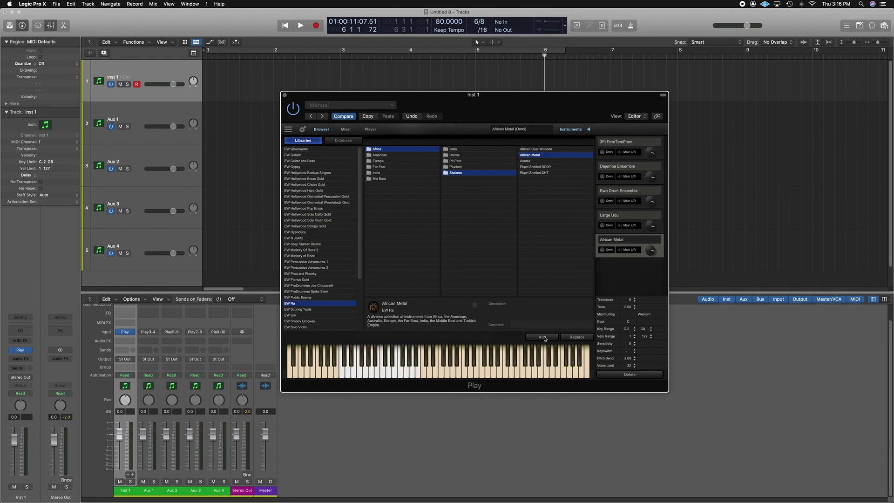
left_click(609, 152)
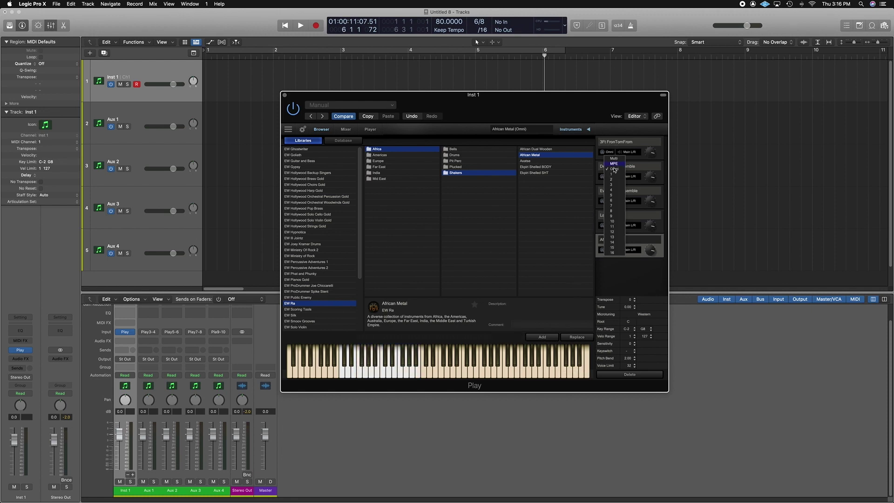
left_click(611, 174)
left_click(613, 177)
left_click(609, 205)
left_click(609, 205)
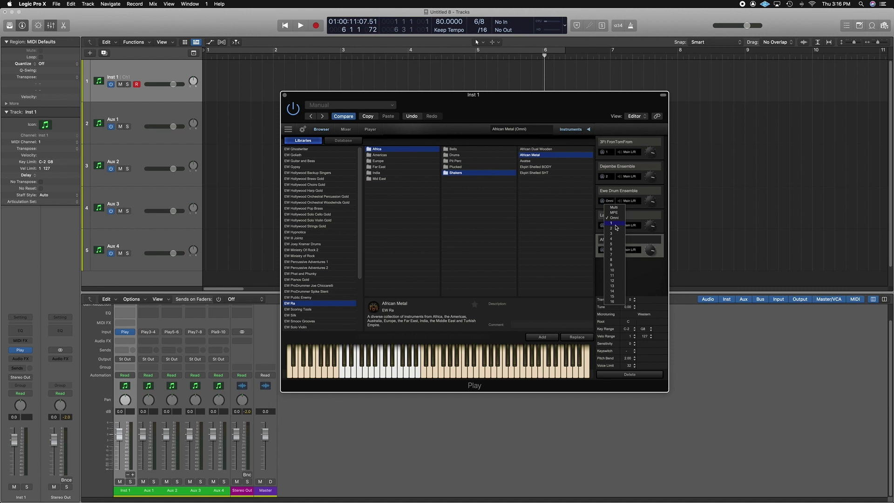
left_click(616, 234)
left_click(611, 226)
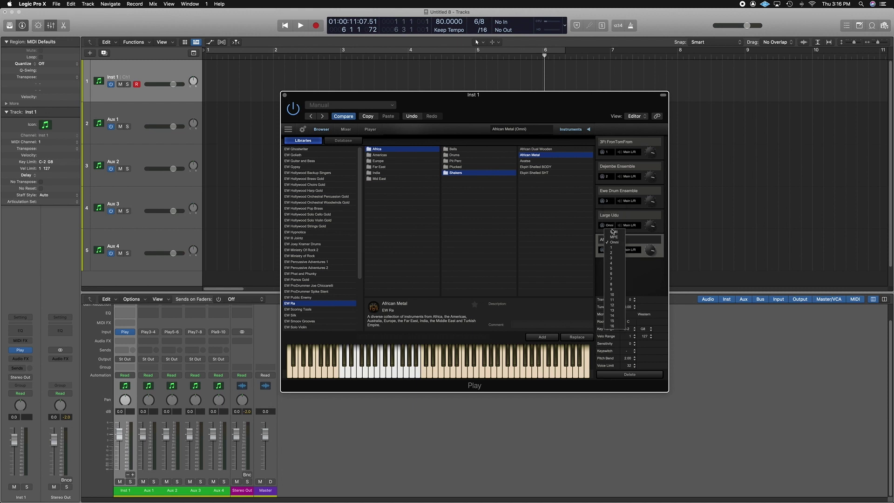
left_click(620, 263)
left_click(610, 250)
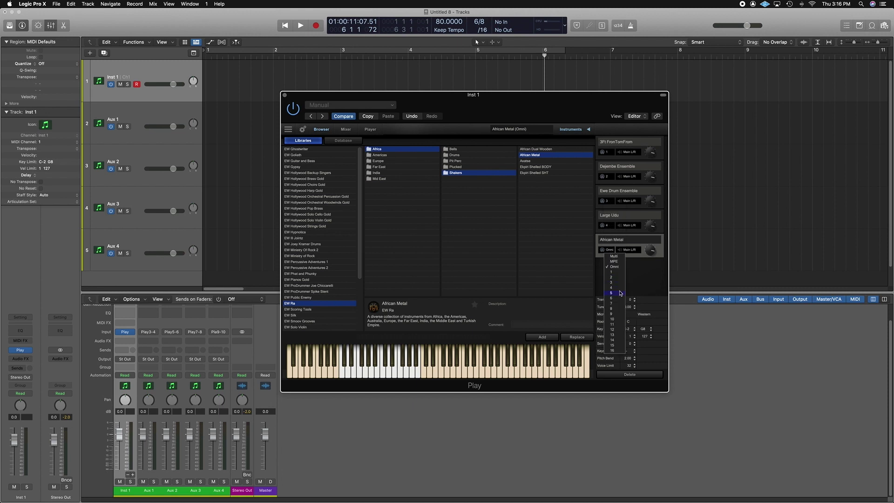
left_click(612, 293)
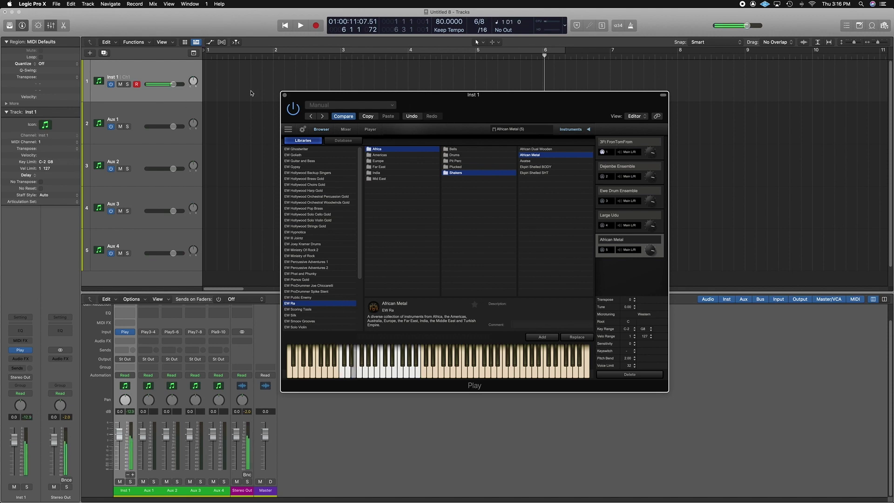
left_click(175, 123)
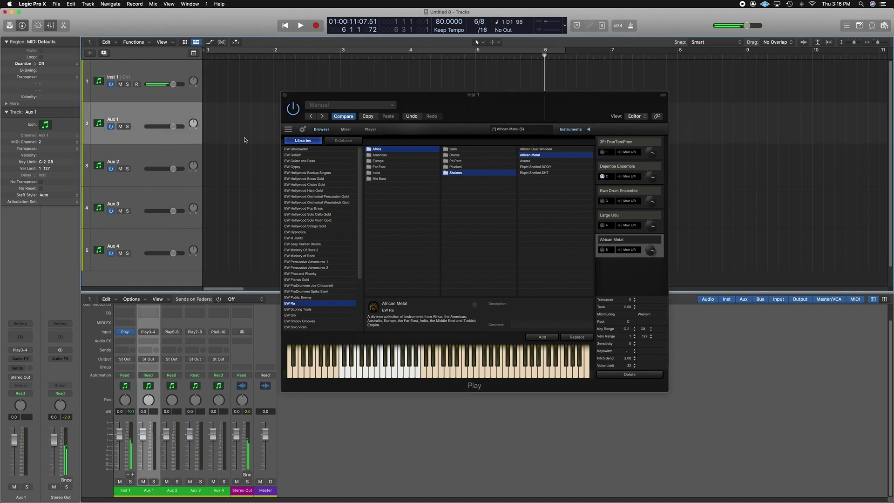
left_click(168, 158)
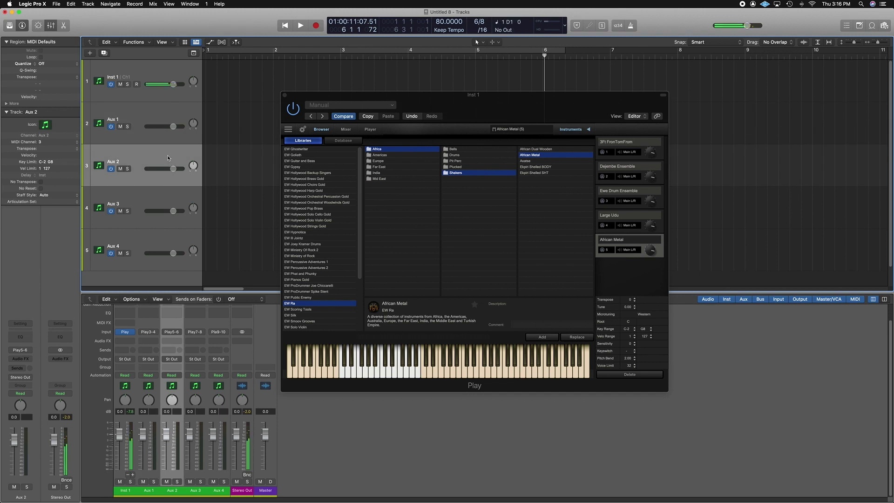
key("Down")
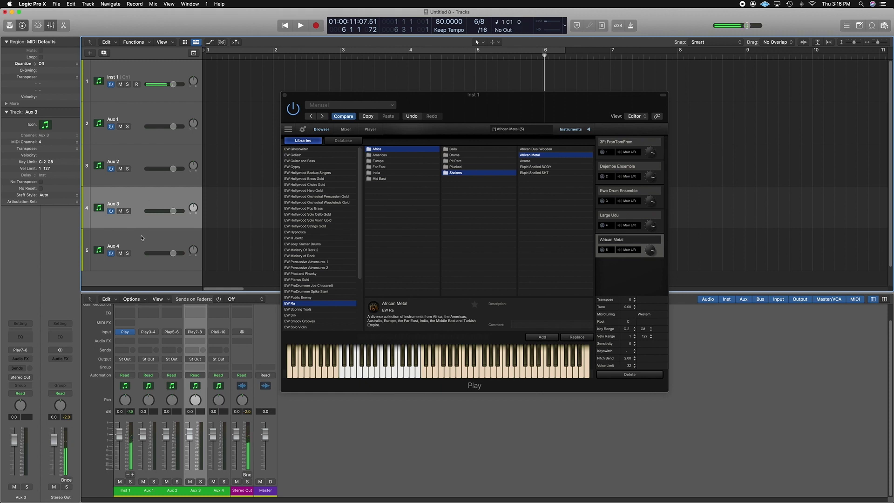
left_click(144, 253)
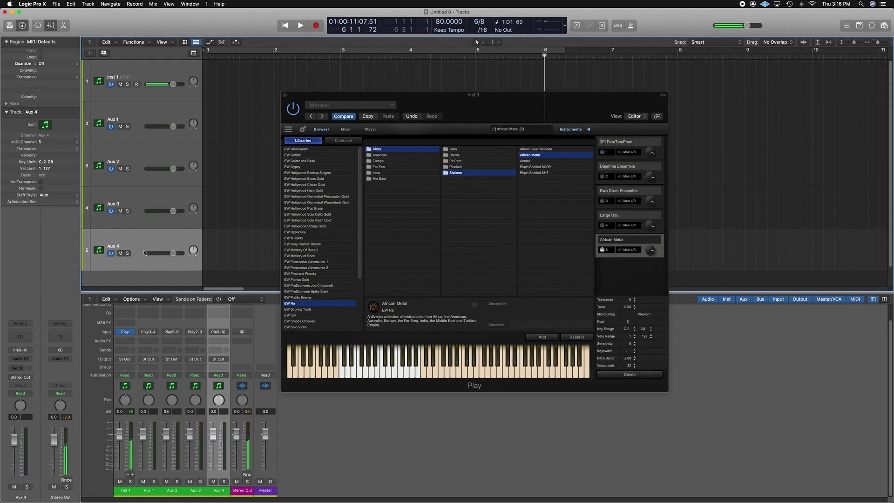
Rename Inst 1 and the next four tracks Fron Tom, Djembe, Ewe, Udu and Shakers
double_click(117, 76)
type("Fro")
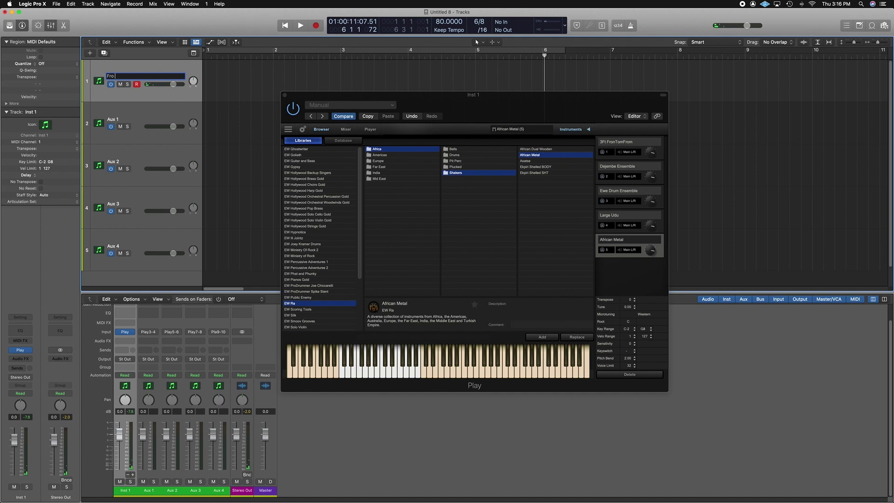
type("n Tom")
key("Tab")
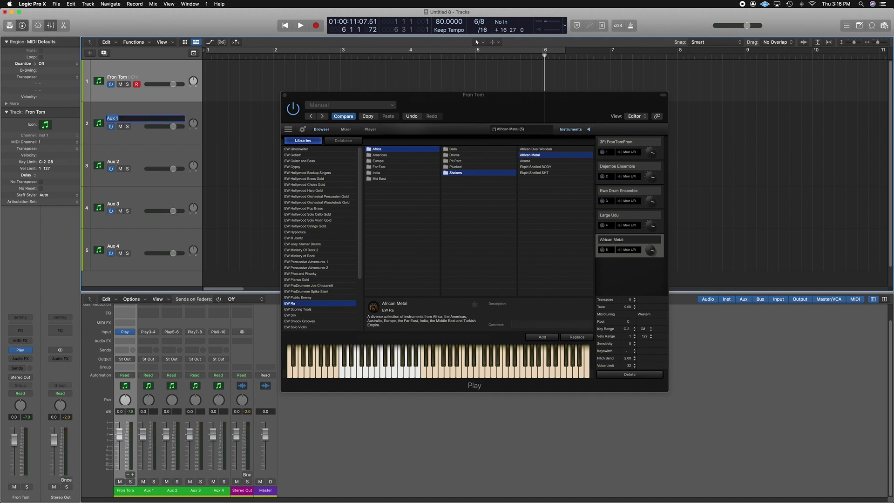
type("Djembe")
key("Tab")
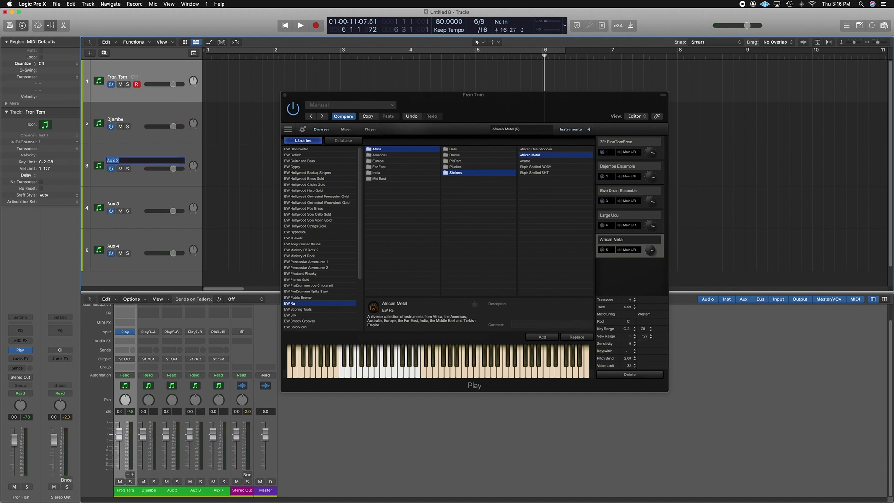
type("ew")
type("we")
key("Tab")
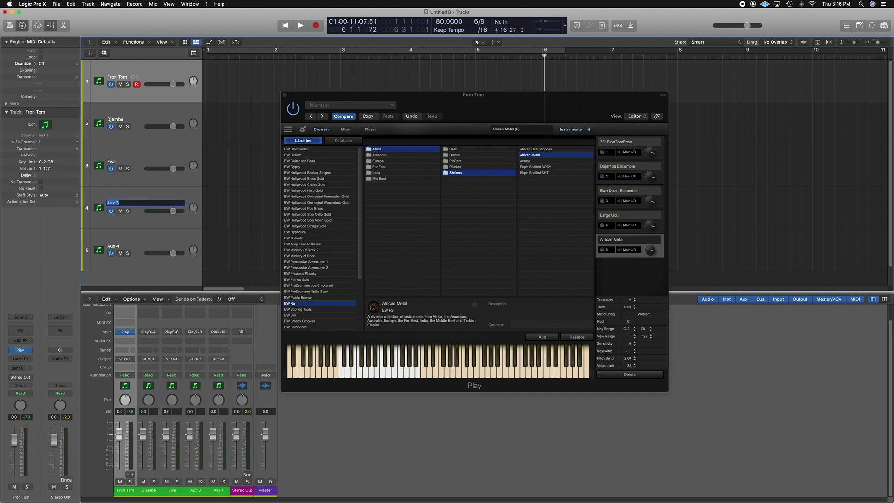
type("Udu")
key("Tab")
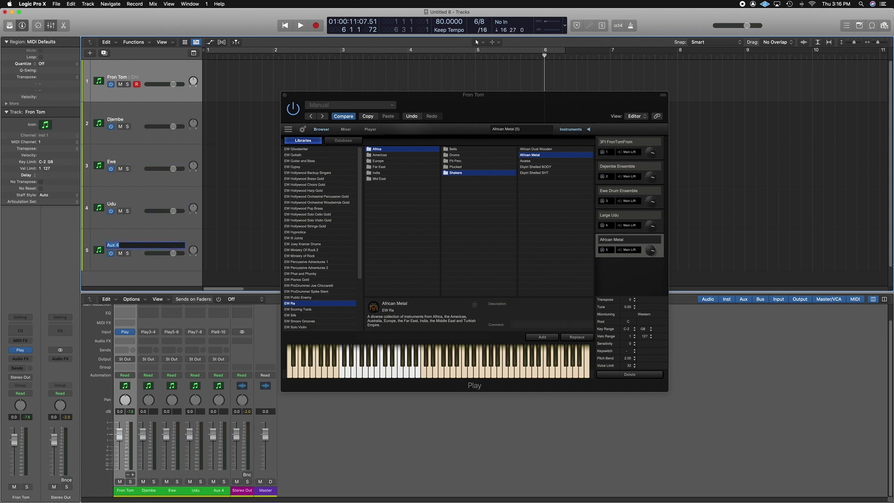
type("Shakers")
key("Return")
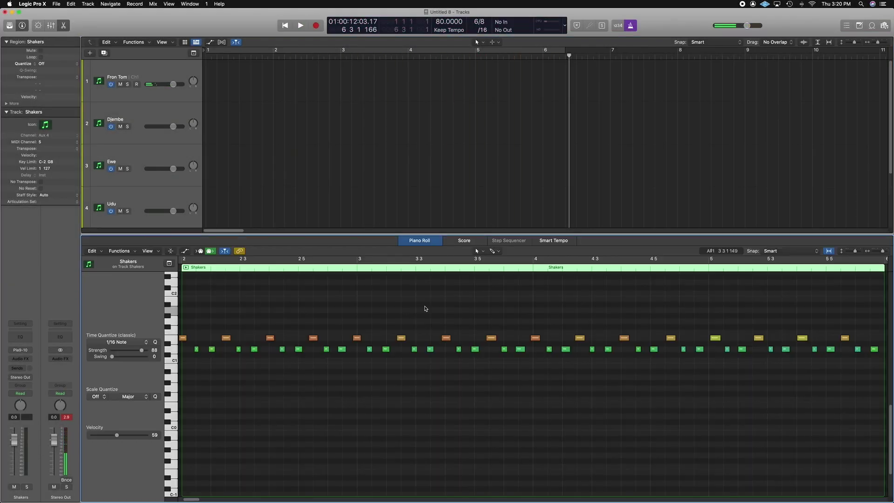
Record short MIDI parts on the Udu and Djembe tracks
key("e")
key("Up")
key("r")
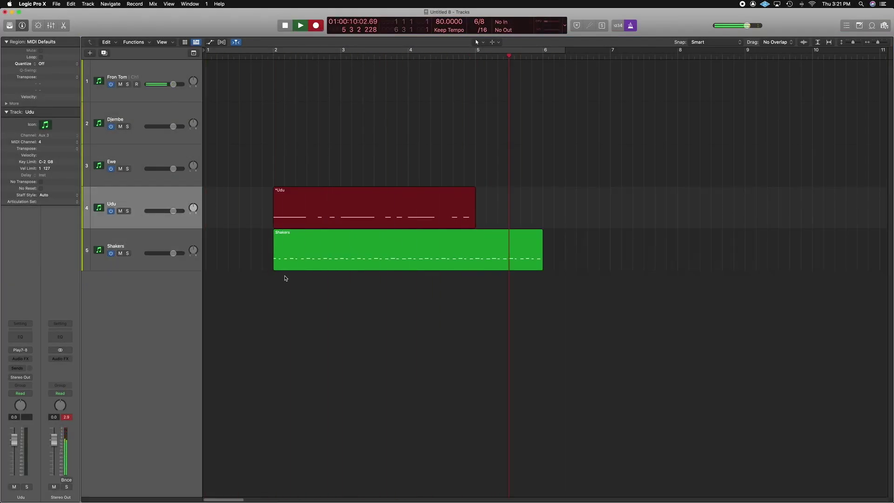
key("space")
key("Up")
key("Up")
left_click(321, 26)
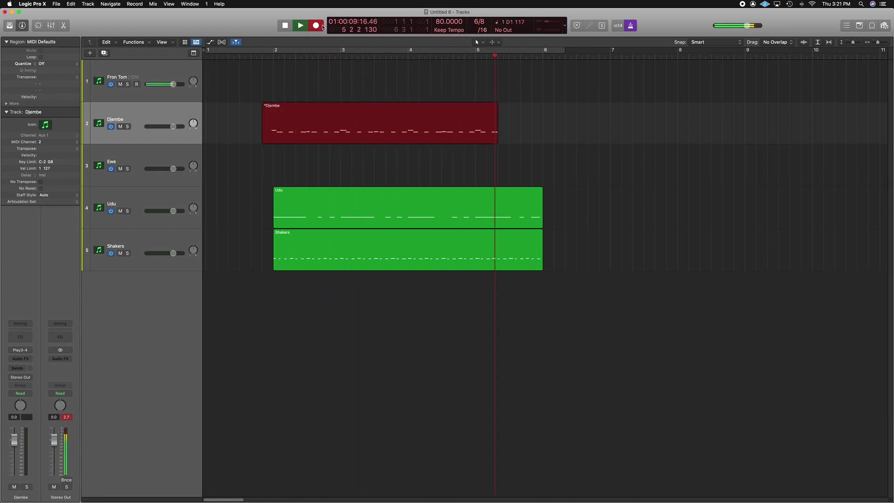
key("space")
Record MIDI parts on the Ewe and Fron Tom tracks, starting Fron Tom from bar 1
key("e")
key("e")
key("Down")
left_click(320, 27)
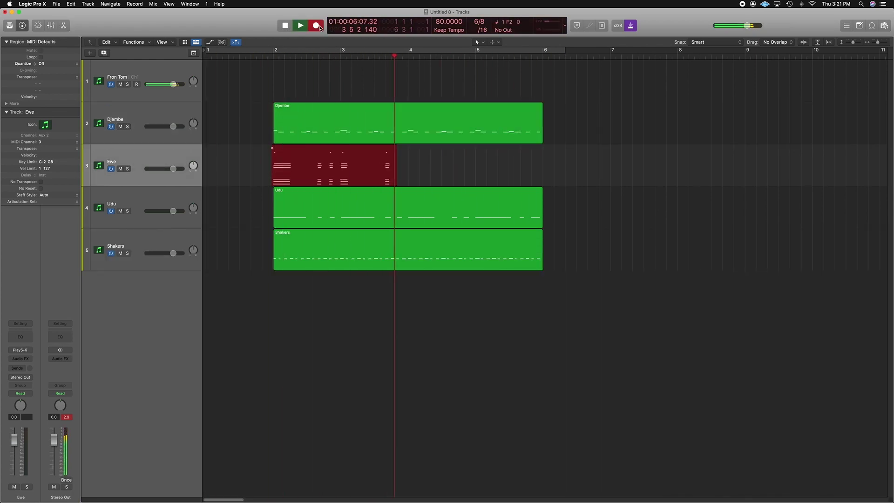
key("space")
key("e")
key("e")
key("Up")
key("Up")
left_click(320, 27)
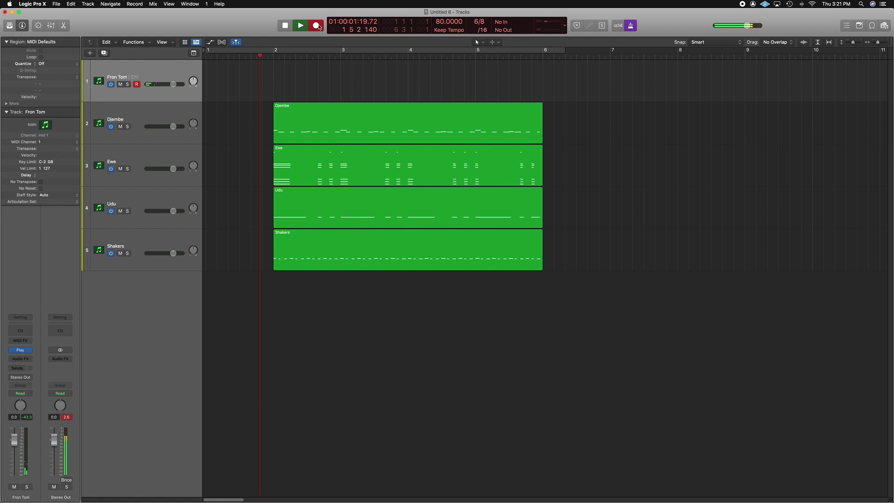
Stop the Fron Tom recording and play back all five percussion tracks
key("space")
key("e")
key("e")
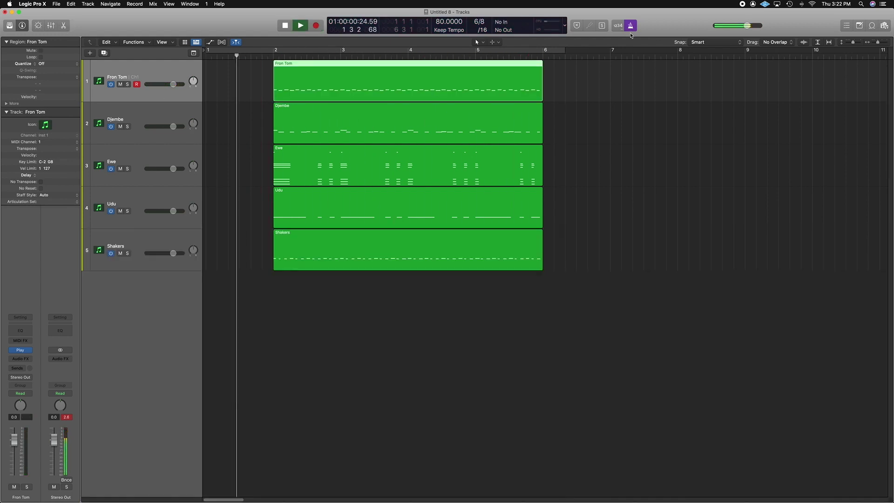
left_click(254, 156)
key("space")
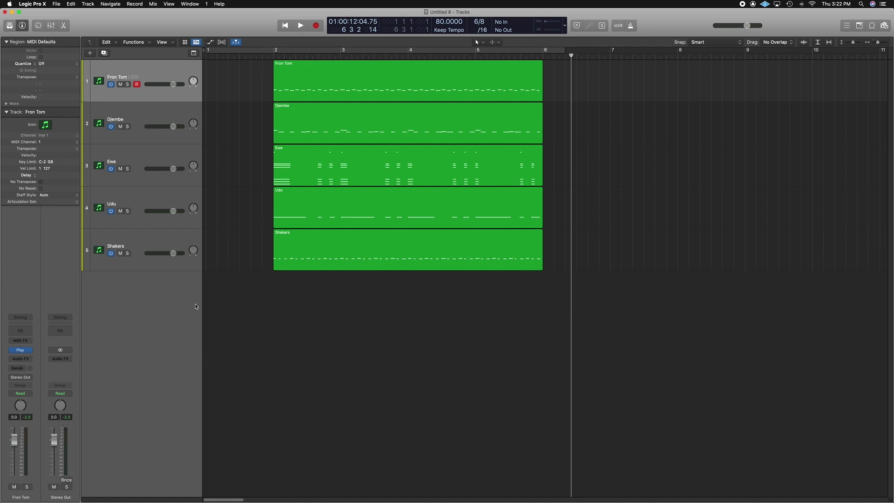
Step the selection from Djembe down to Shakers and show the mixer
left_click(140, 115)
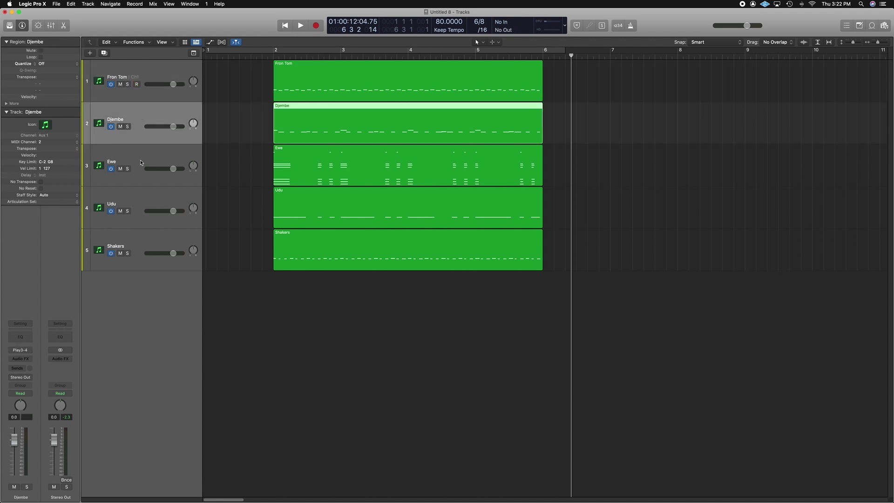
key("Down")
key("Down")
key("Down")
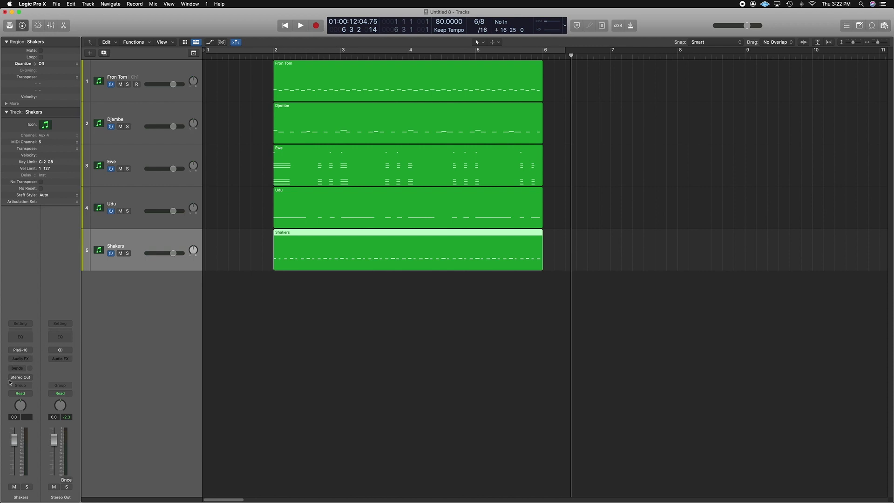
key("x")
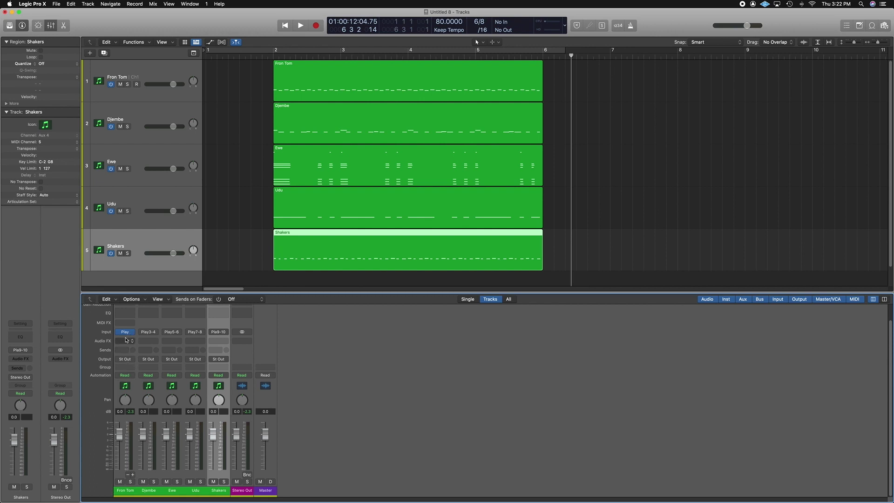
Select Fron Tom, hide the mixer, then select the Shakers track
left_click(145, 78)
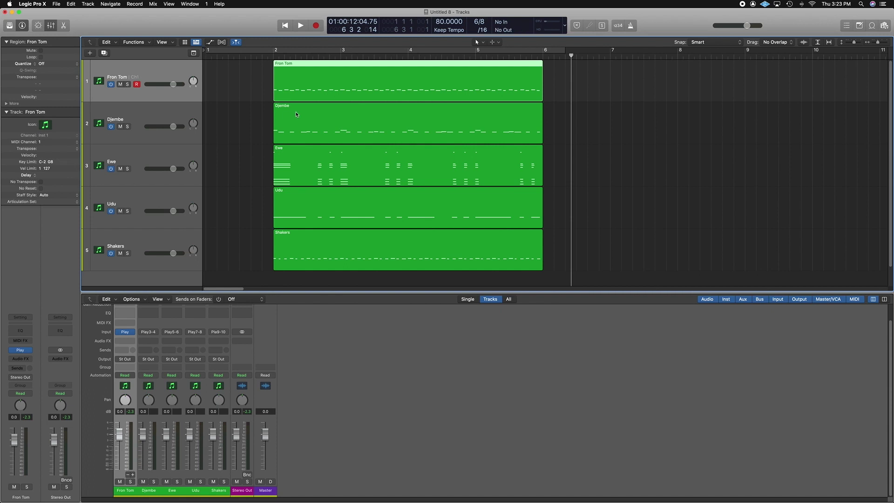
key("x")
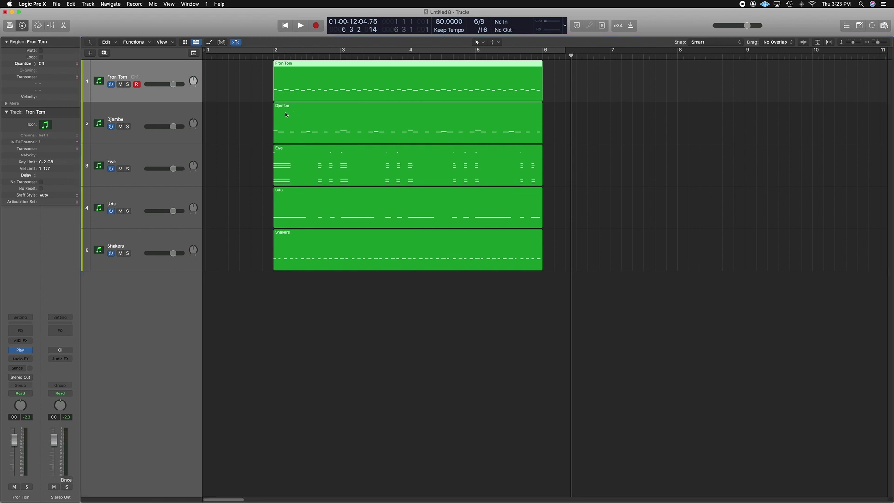
left_click(156, 243)
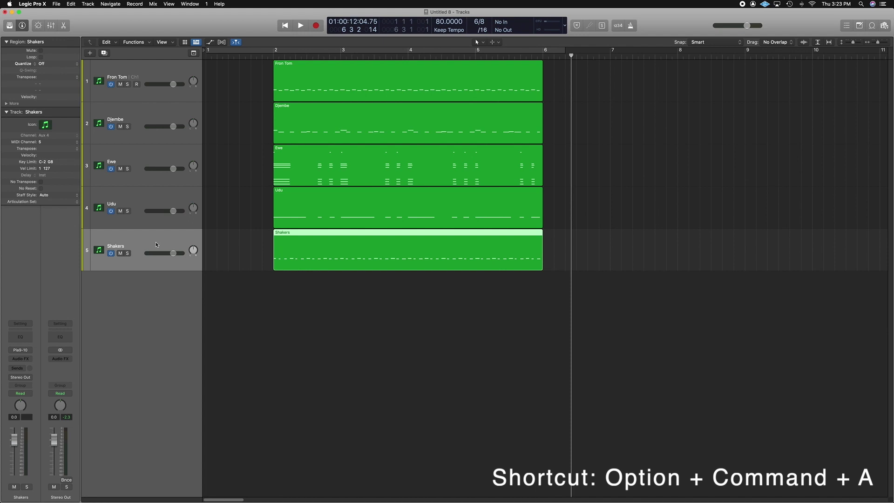
Add new audio tracks below Shakers and name the first one Fron Tom
key("alt+super+a")
key("alt+super+a")
key("alt+super+a")
key("alt+super+a")
key("alt+super+a")
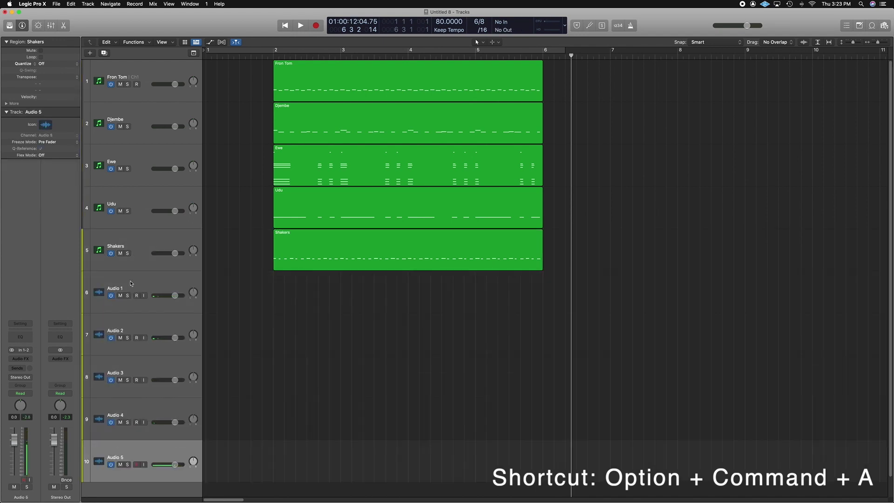
left_click(164, 280)
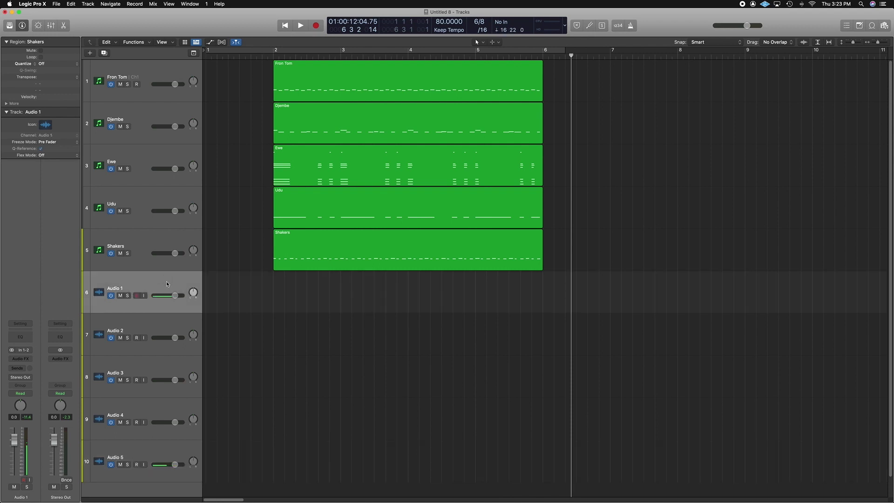
double_click(140, 284)
type("F")
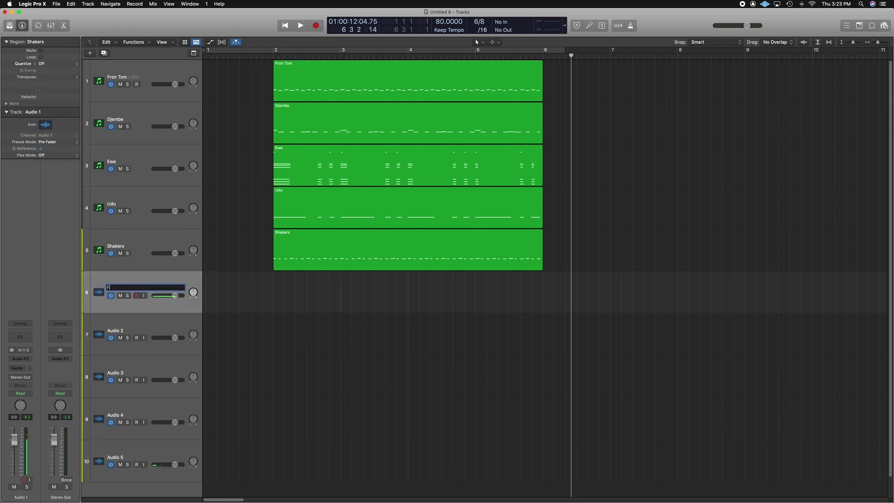
type("ron Tom")
key("Tab")
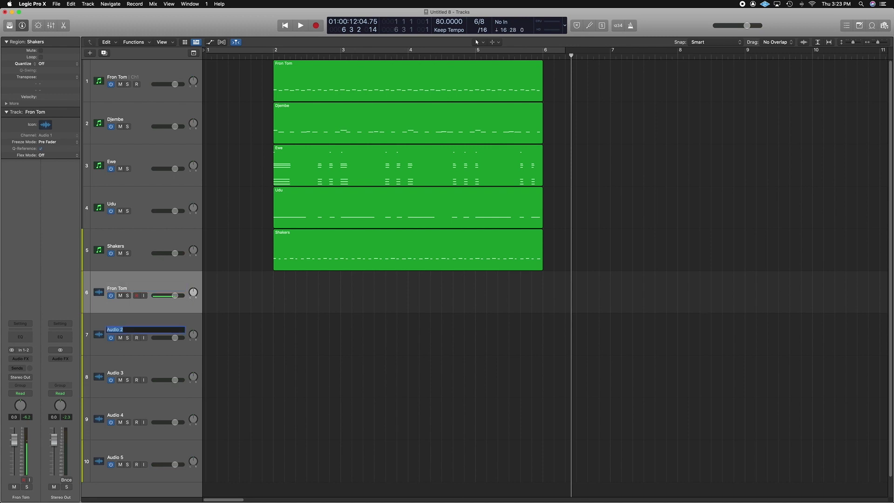
Name the remaining new audio tracks Djembe, Ewe, Udu and Shaker
type("Djembe")
key("Tab")
type("Ewe")
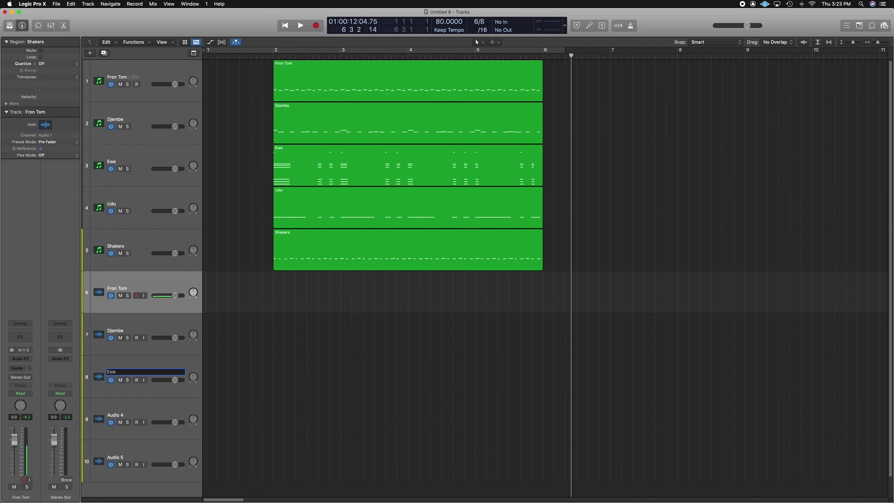
key("Tab")
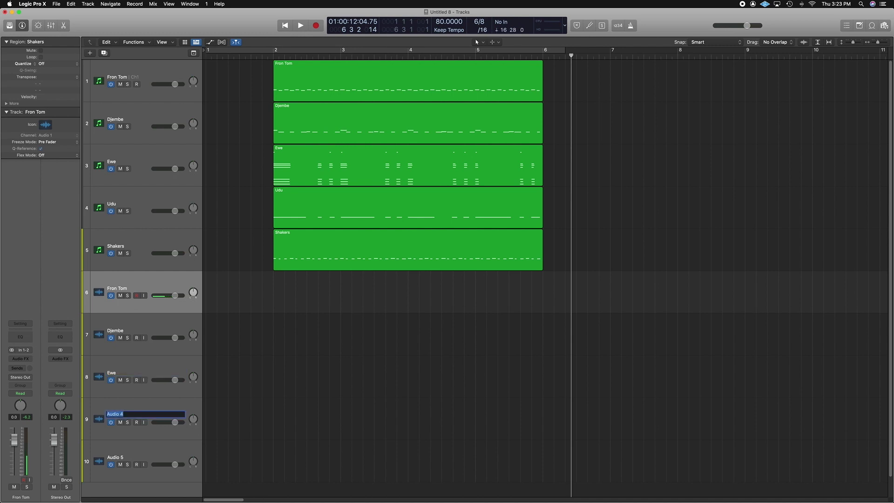
type("Udu")
key("Tab")
type("Shake")
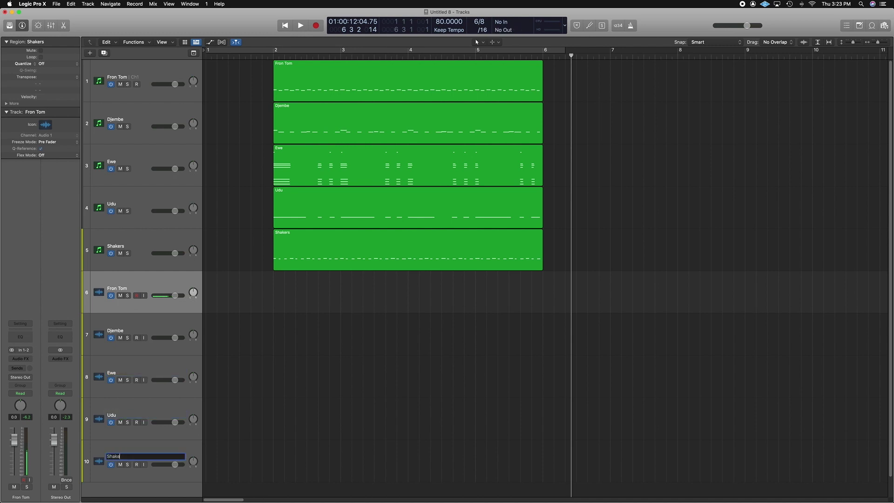
type("r")
key("Return")
Show and enlarge the mixer, then play the groove briefly from just before bar 2
key("x")
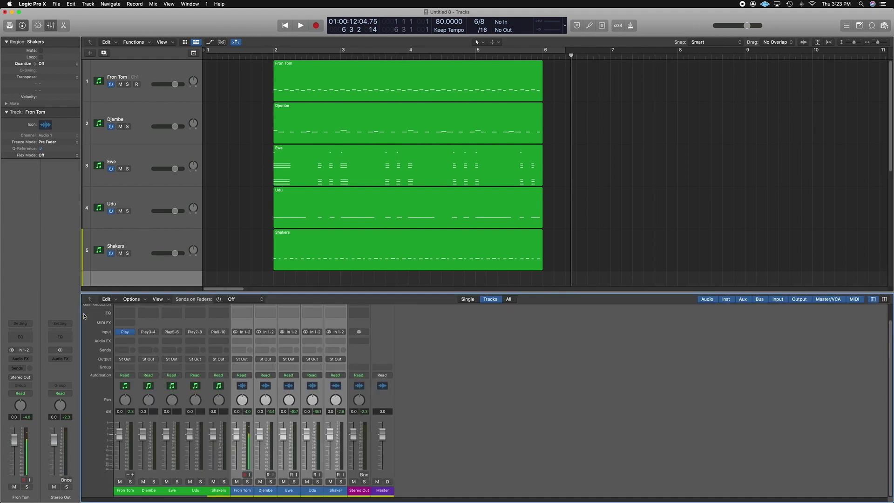
left_click_drag(310, 292, 310, 275)
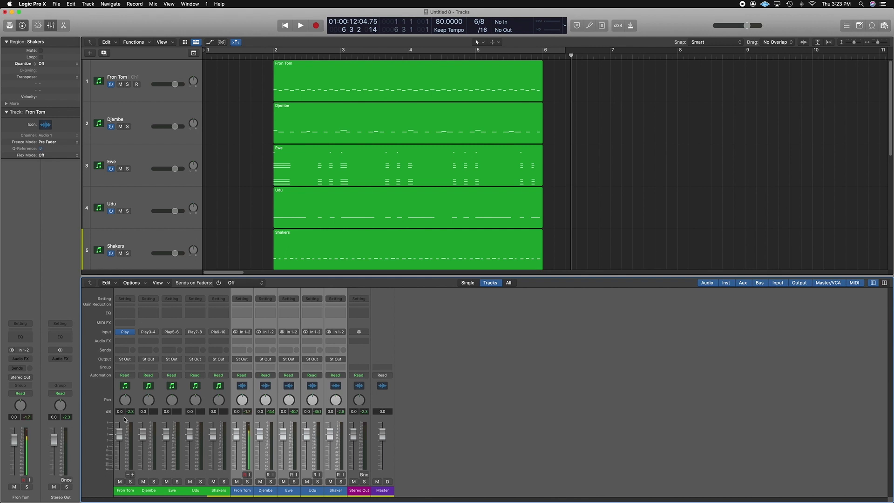
left_click(265, 56)
key("space")
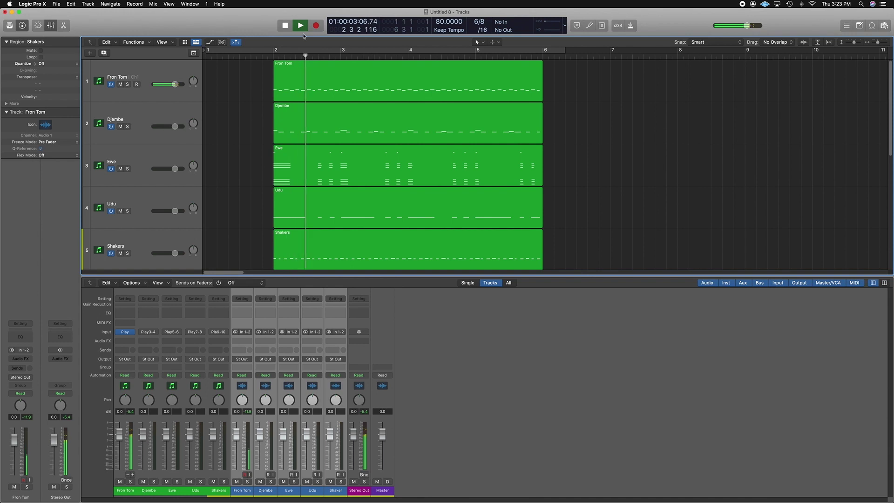
key("space")
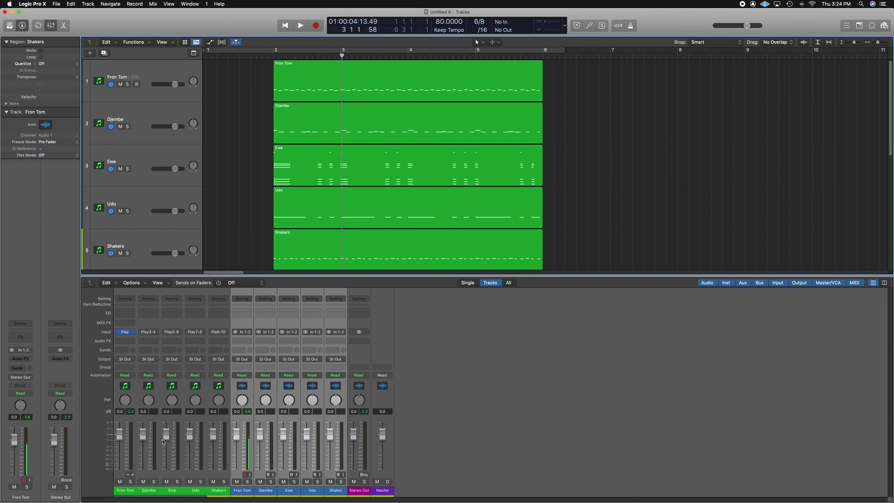
Route the Fron Tom instrument channel's output to Bus 1
left_click(127, 360)
left_click(131, 362)
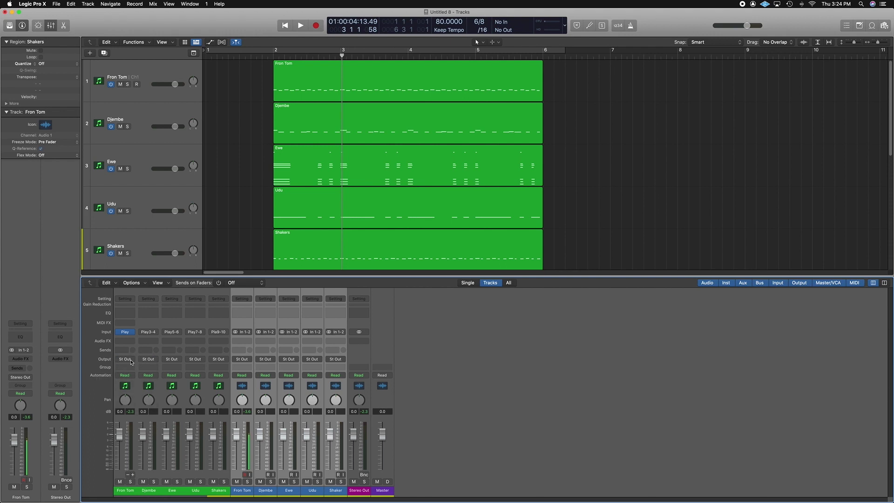
left_click(131, 361)
mouse_move(140, 384)
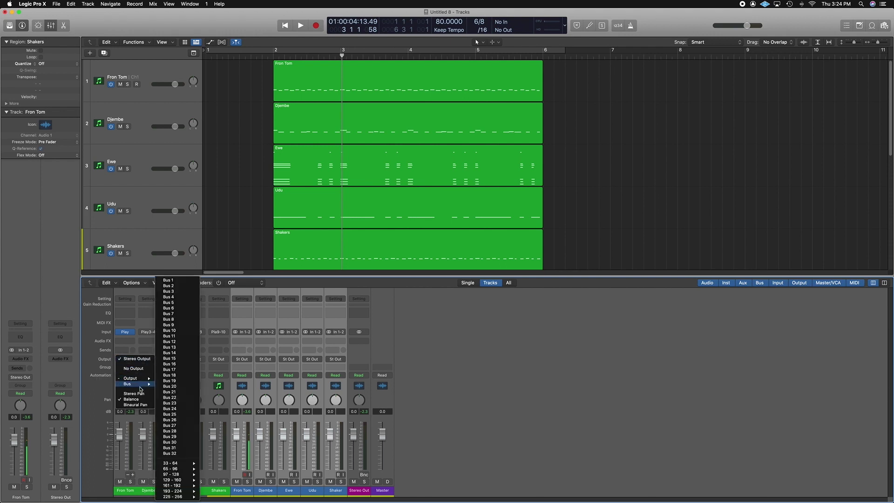
left_click(189, 283)
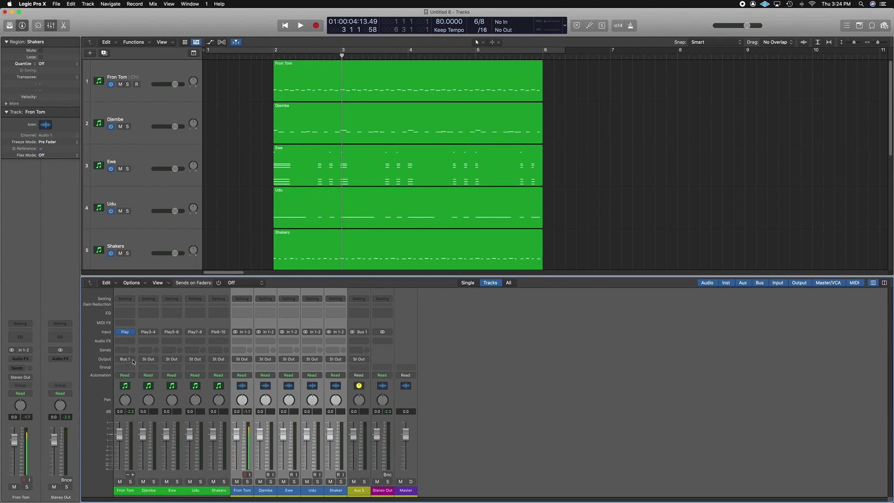
Delete the automatically created Aux 5 channel strip
left_click(354, 385)
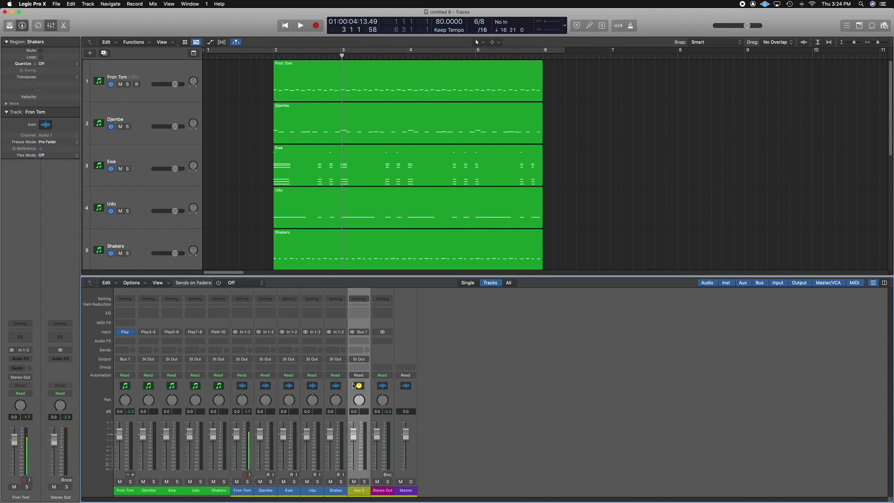
key("Delete")
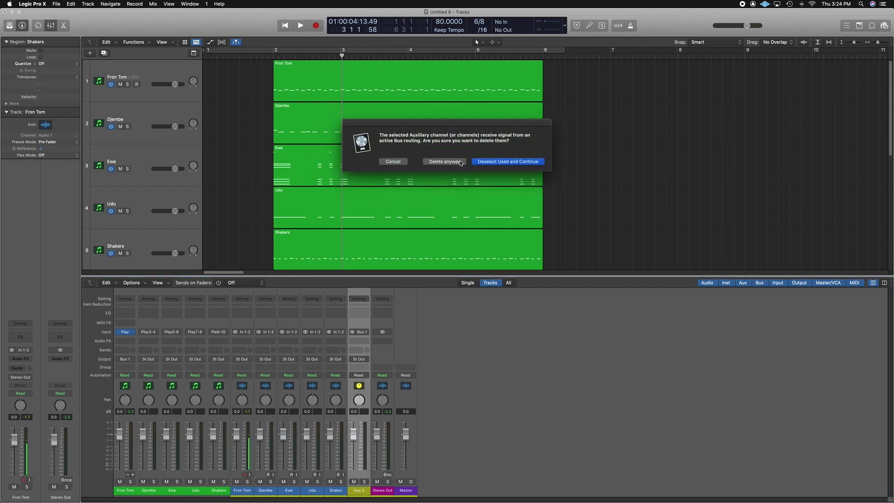
key("Return")
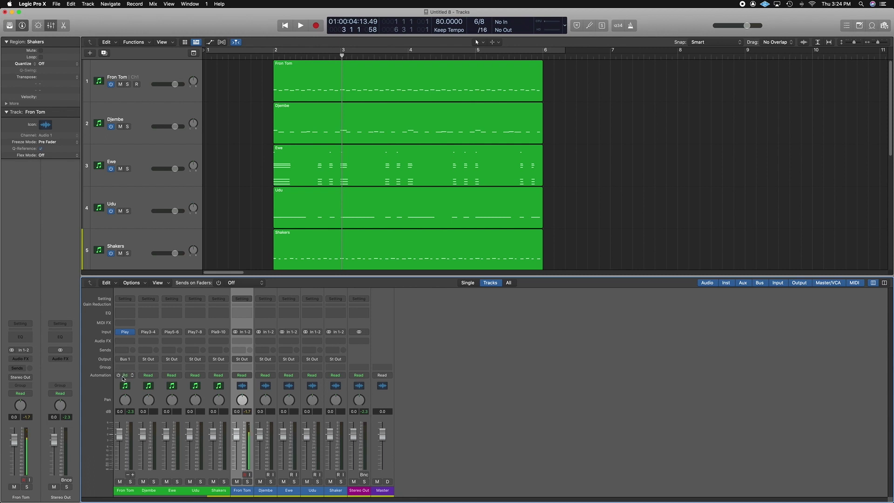
mouse_move(131, 378)
Set the Fron Tom audio track's input to Bus 1
scroll(247, 218, "down", 5)
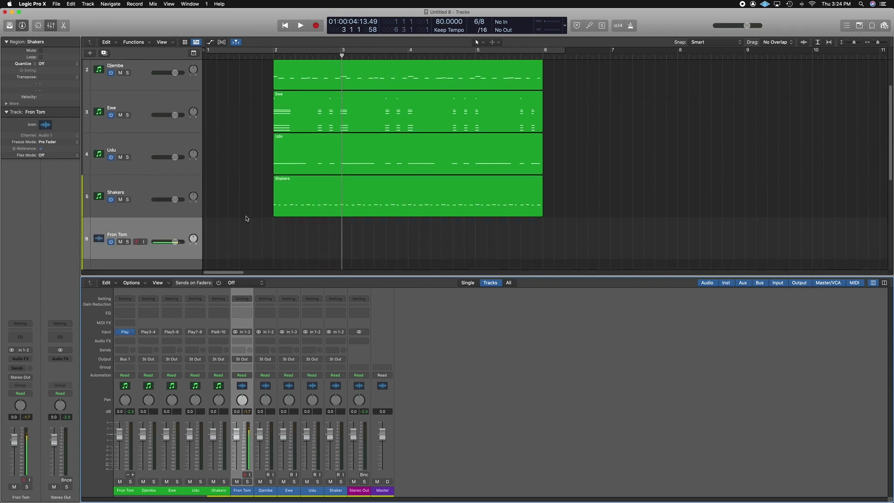
scroll(246, 218, "down", 5)
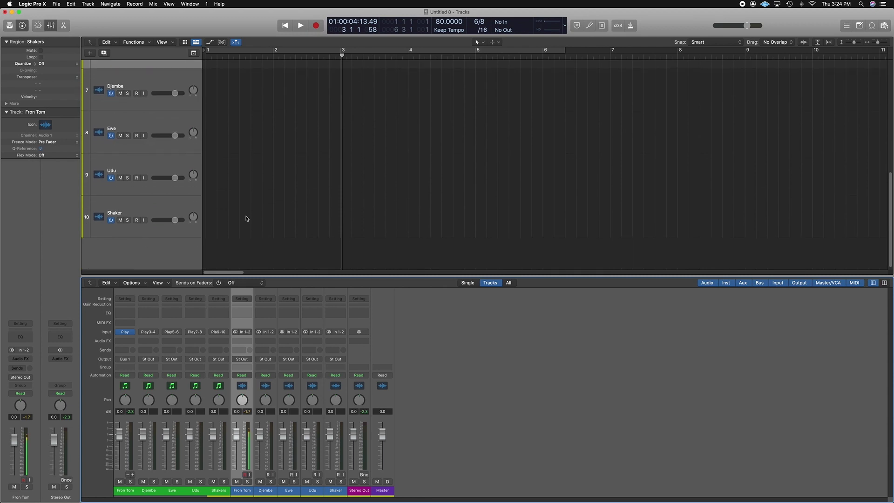
scroll(247, 218, "up", 10)
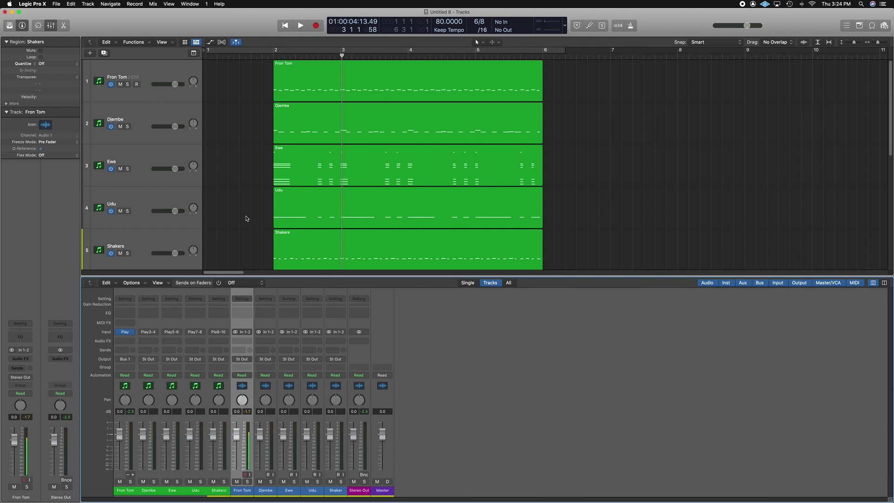
scroll(247, 218, "down", 6)
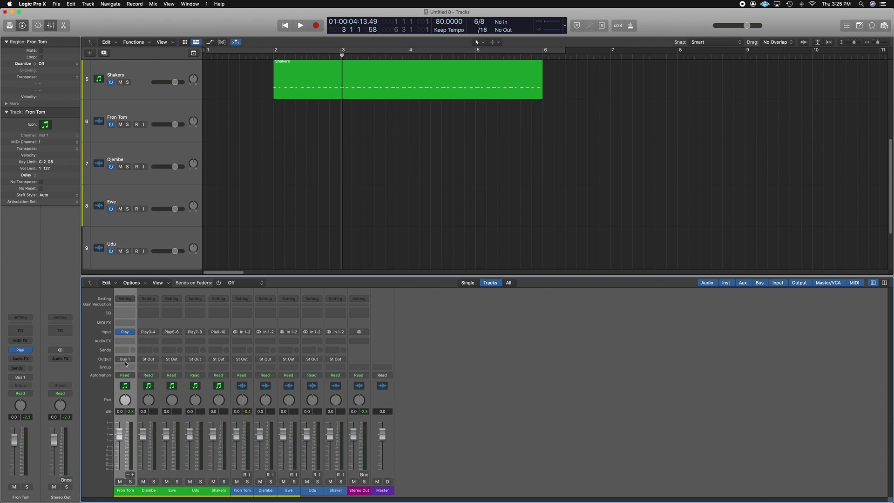
left_click(248, 333)
mouse_move(260, 358)
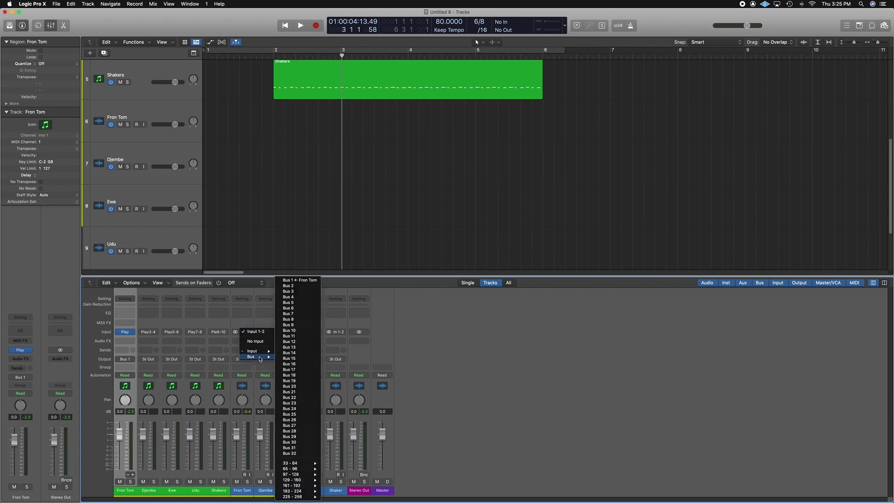
left_click(311, 281)
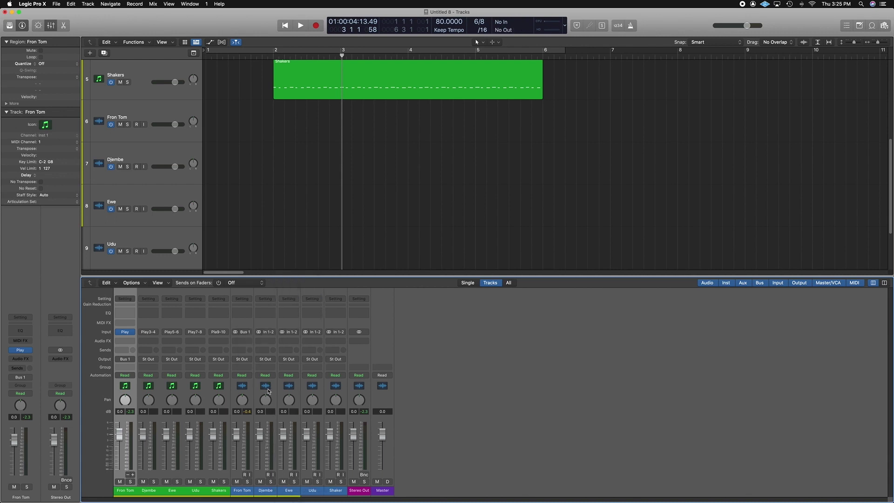
Set the Djembe, Ewe, Udu and Shaker audio tracks' inputs to Bus 1 together
left_click(268, 391)
left_click(305, 386)
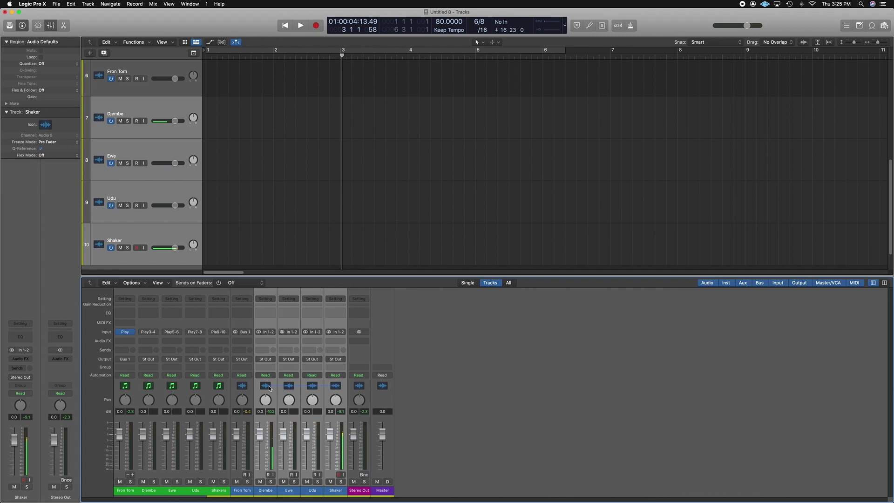
left_click(267, 332)
mouse_move(291, 356)
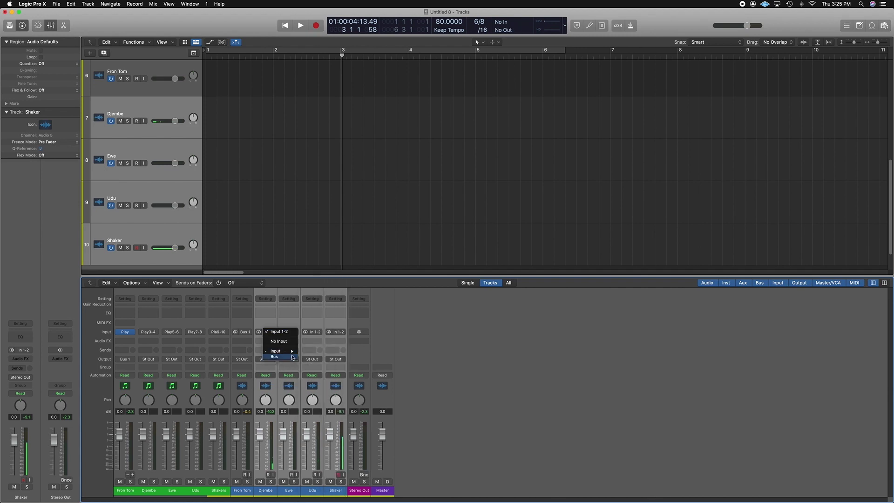
left_click(331, 280)
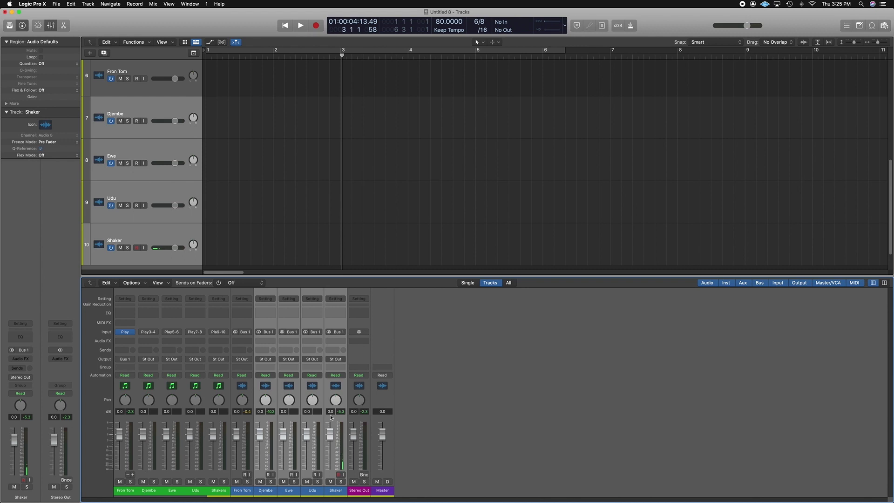
scroll(251, 161, "up", 5)
scroll(251, 161, "up", 2)
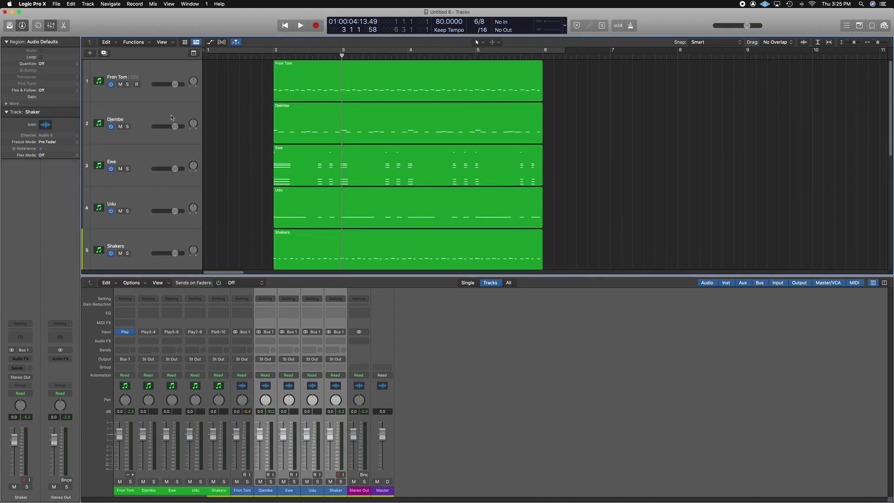
Mute the Djembe, Ewe, Udu and Shakers MIDI regions, leaving Fron Tom active
left_click(154, 110)
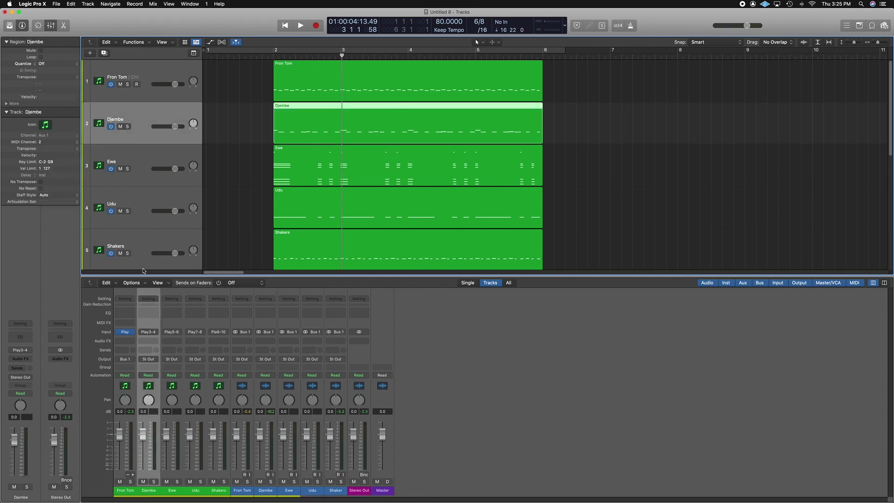
scroll(148, 251, "down", 1)
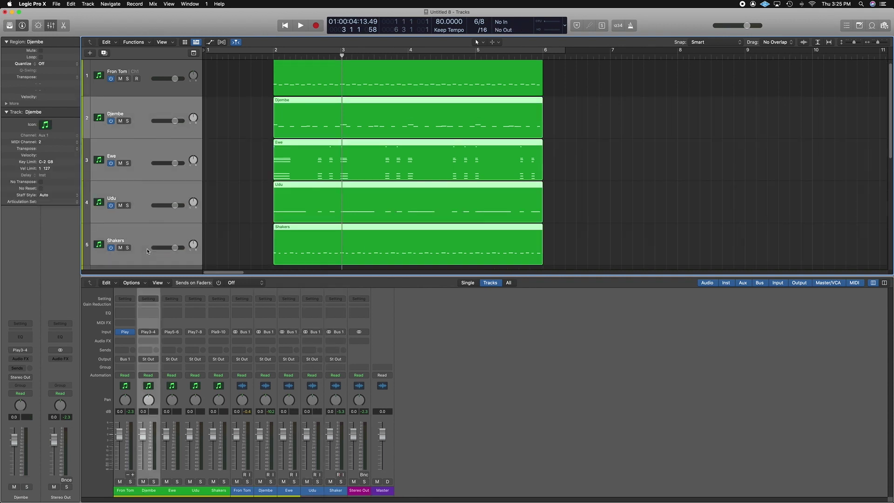
left_click(120, 121)
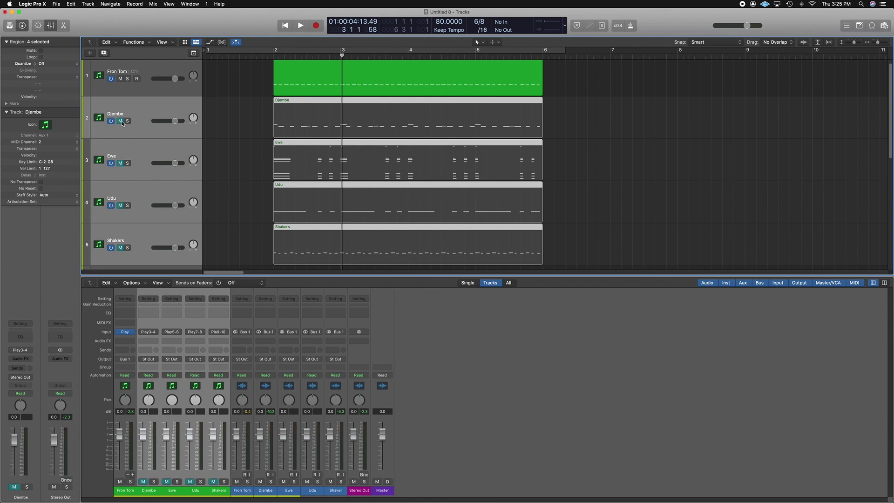
left_click(121, 121)
left_click(250, 129)
left_click_drag(253, 119, 586, 246)
right_click(534, 243)
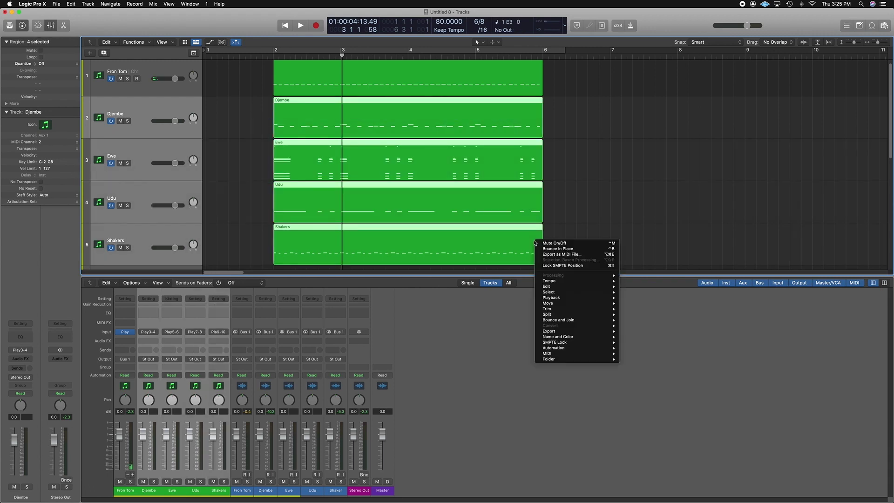
mouse_move(572, 298)
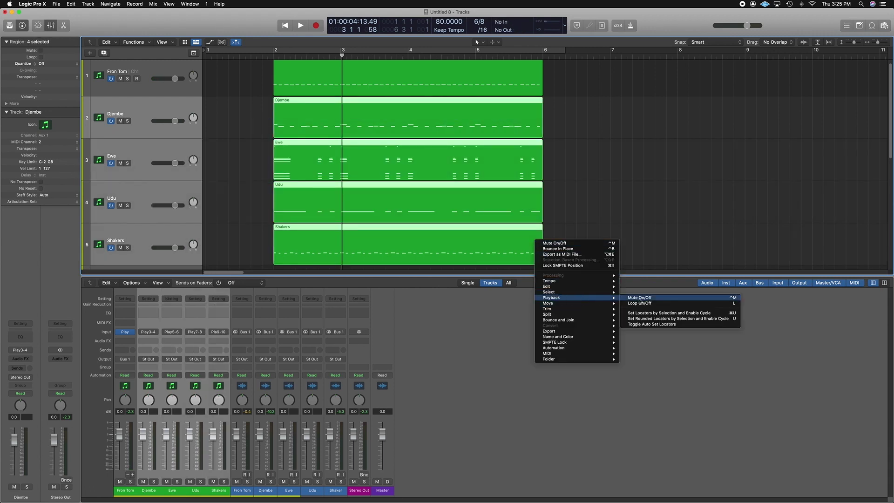
left_click(665, 299)
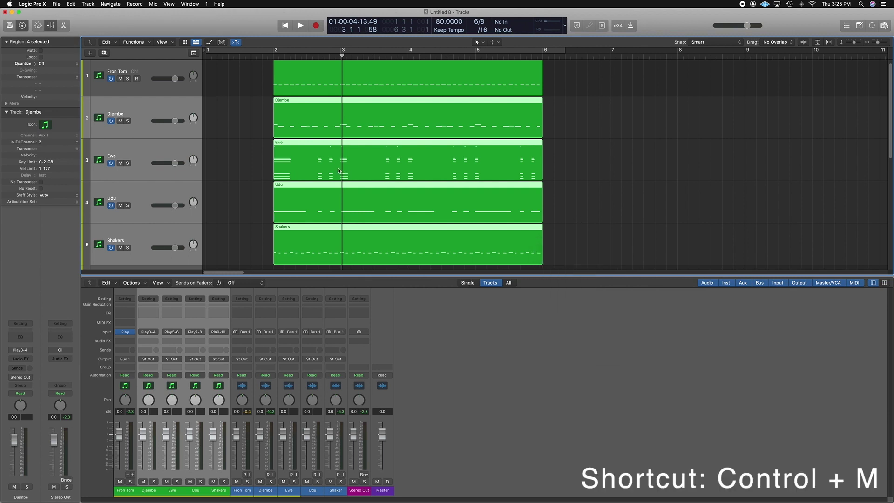
key("ctrl+m")
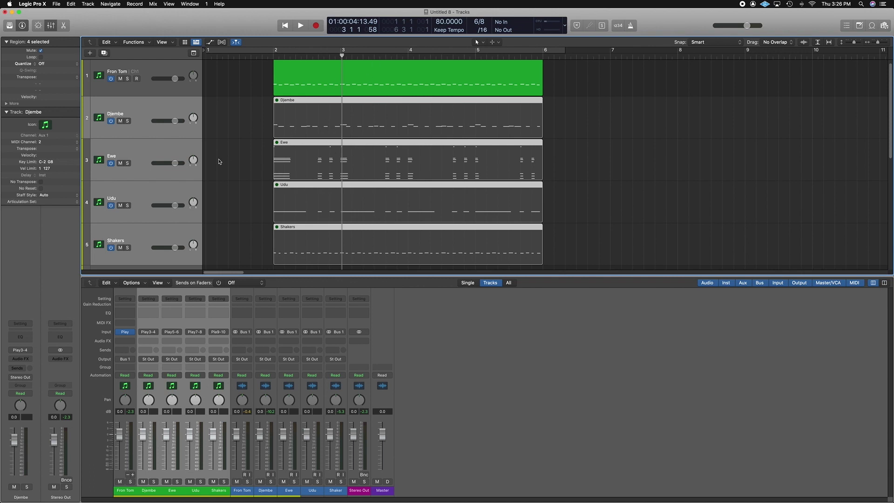
Prepare the Fron Tom audio track for recording with input monitoring on
left_click(120, 121)
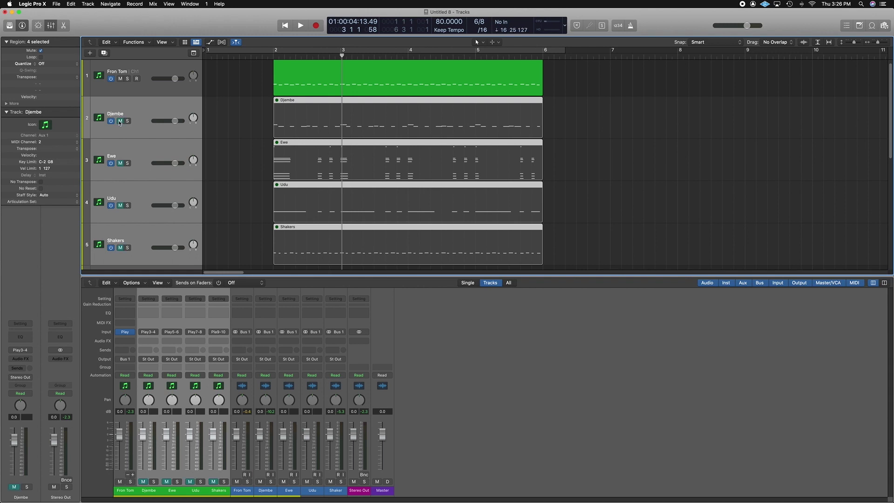
left_click(120, 122)
scroll(242, 118, "up", 1)
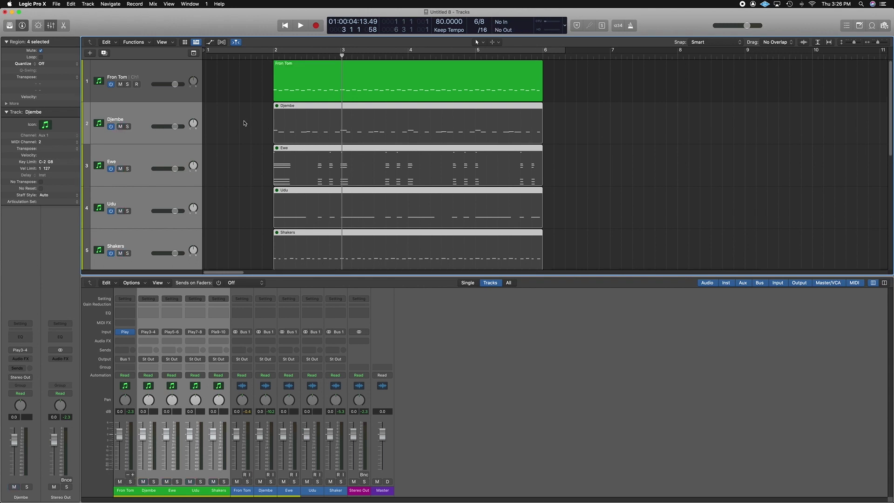
scroll(244, 122, "down", 6)
left_click(178, 111)
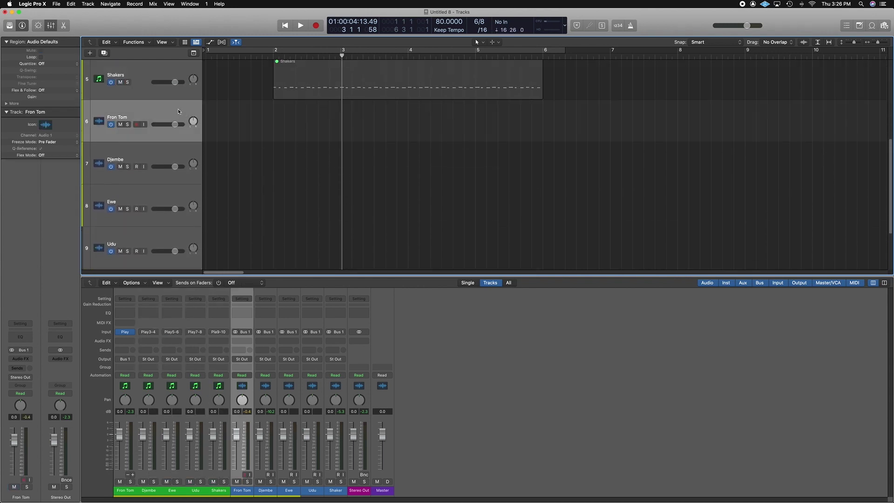
left_click(137, 124)
left_click(144, 125)
scroll(383, 130, "up", 3)
scroll(383, 130, "up", 1)
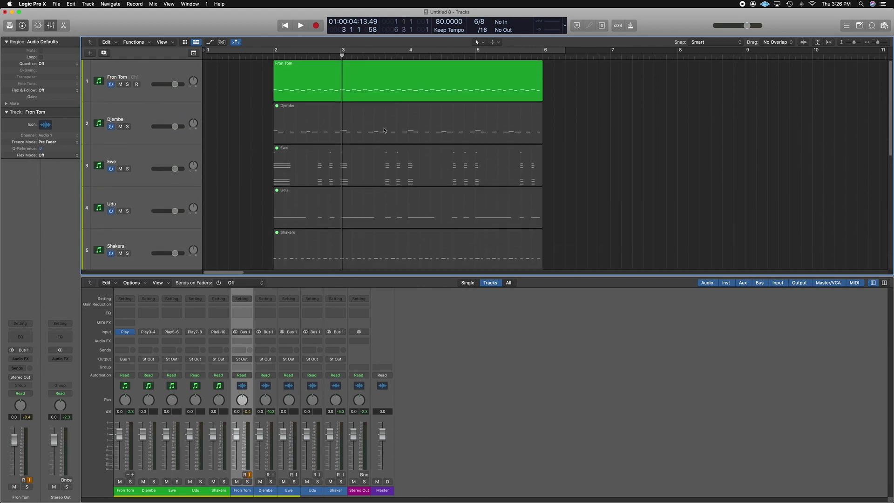
scroll(214, 118, "down", 2)
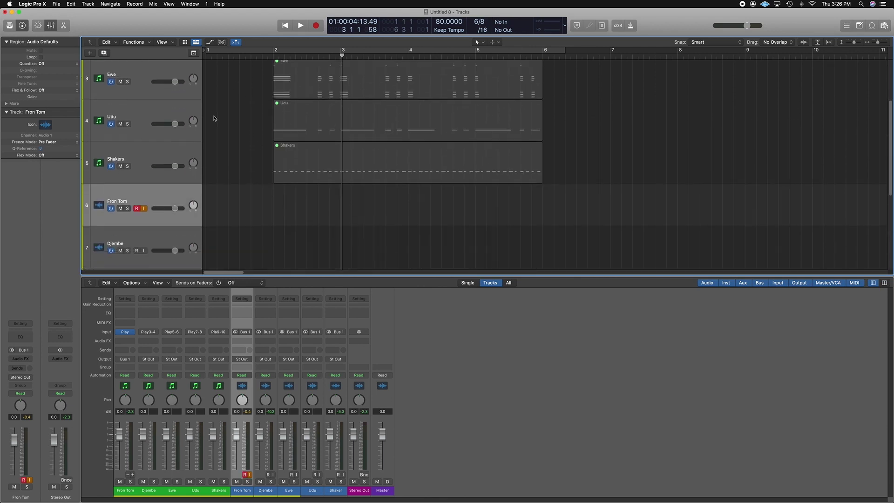
Record Fron Tom from the project start into a Fron Tom#01 audio region
key("Return")
key("r")
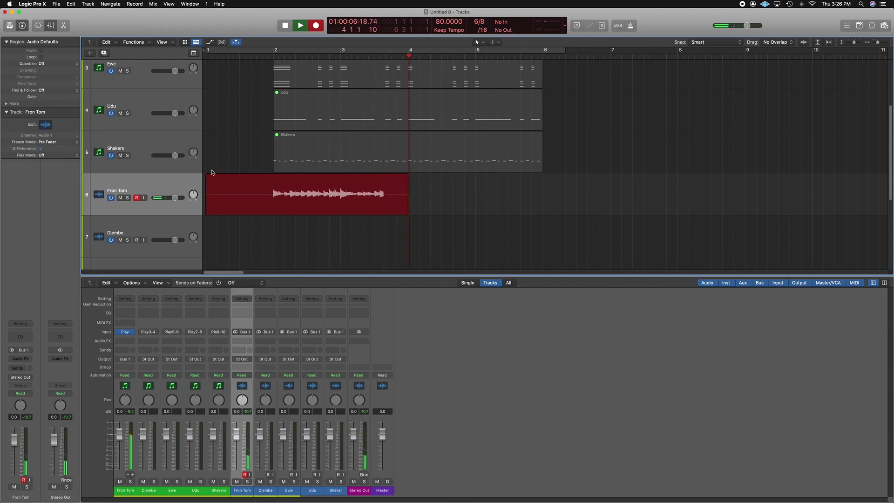
left_click(144, 197)
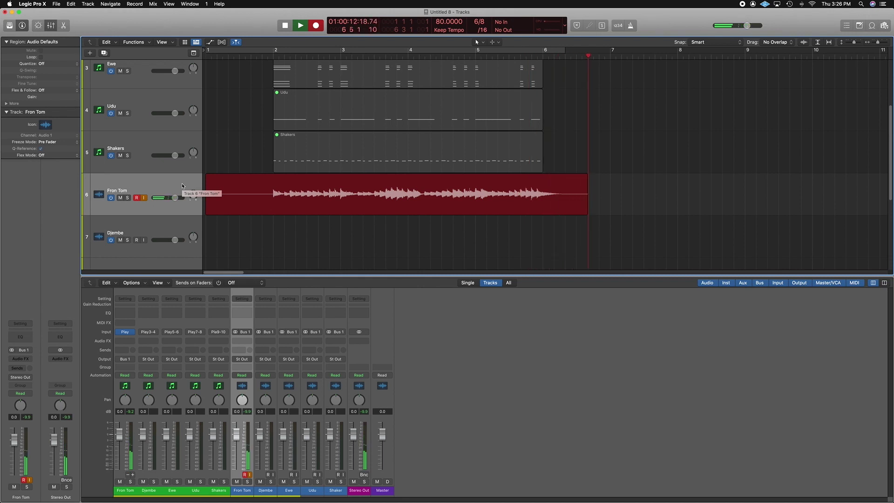
key("space")
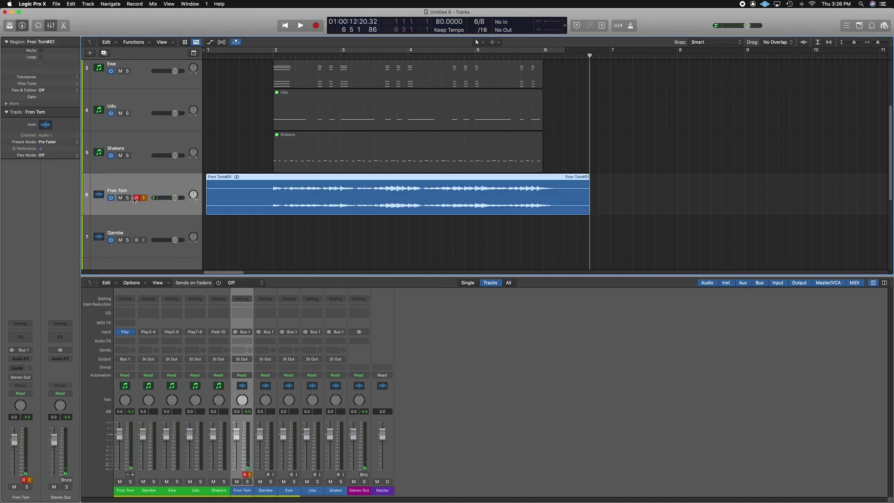
Disarm the Fron Tom audio track, arm the Djembe audio track, and select the Fron Tom MIDI region
left_click(136, 198)
left_click(136, 241)
scroll(250, 244, "up", 3)
scroll(250, 244, "up", 1)
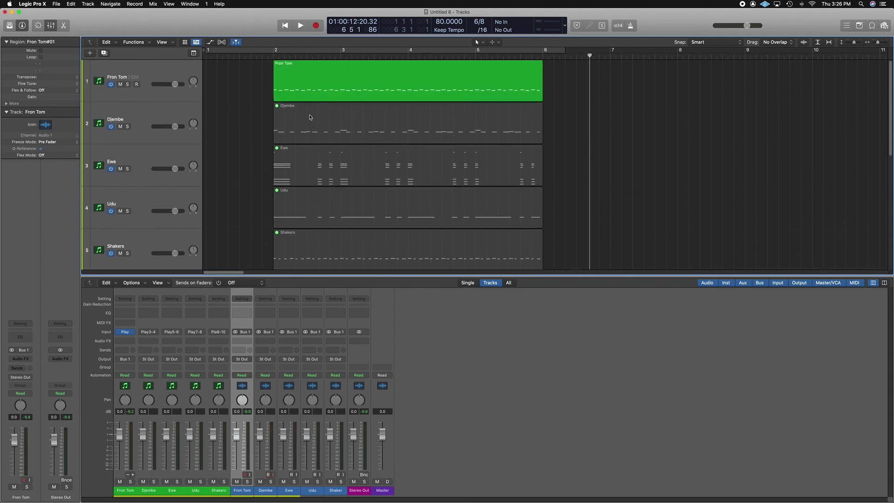
left_click(308, 76)
Mute the Fron Tom MIDI region and record Djembe from bar 1 into Djembe#01
key("ctrl+m")
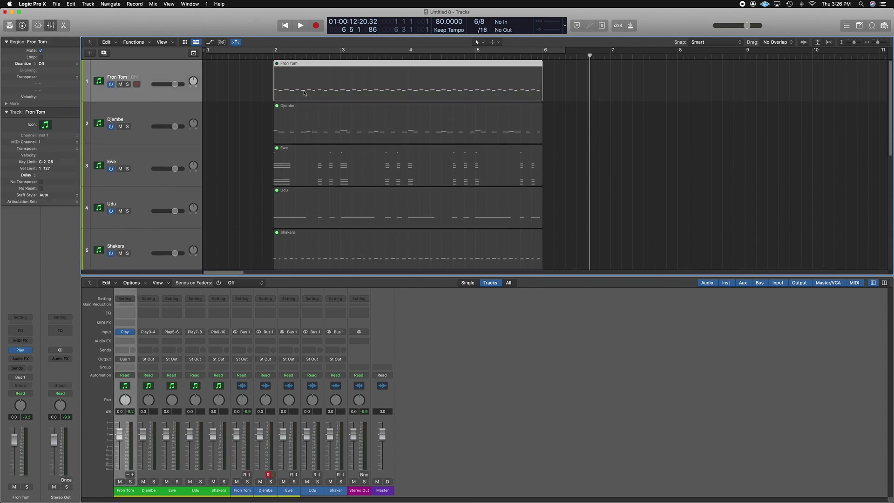
left_click(304, 113)
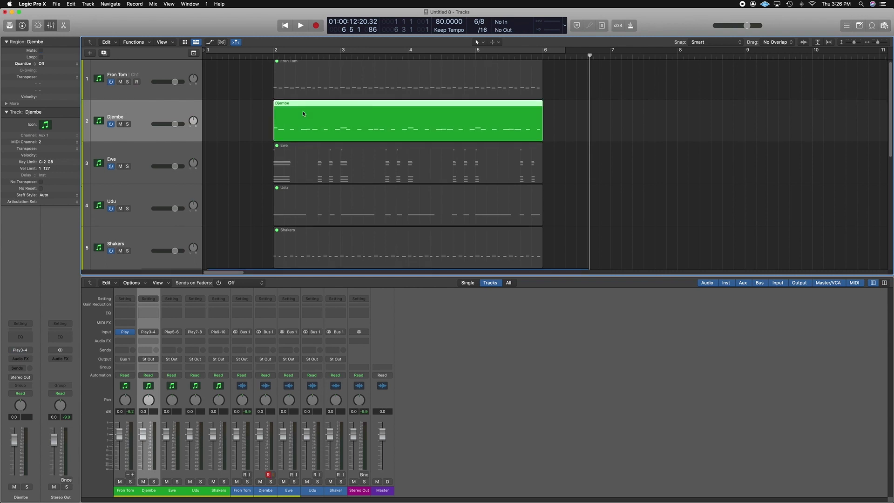
key("space")
key("Return")
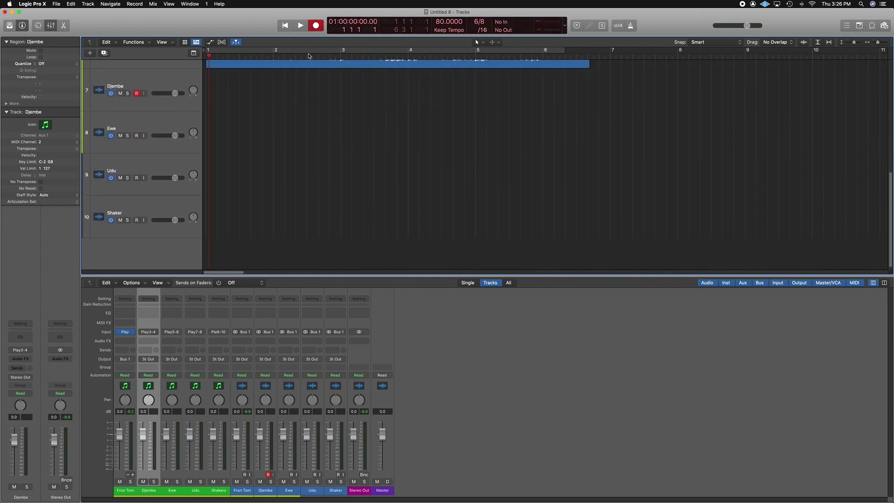
key("r")
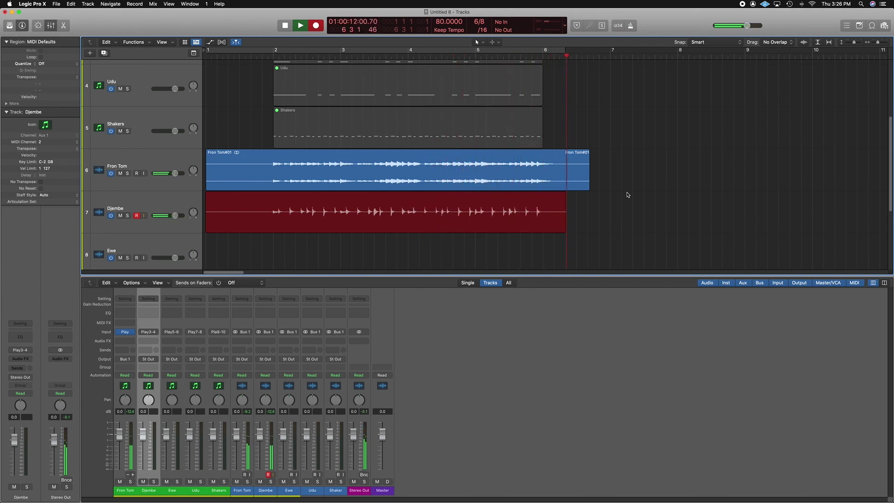
key("space")
scroll(102, 181, "down", 1)
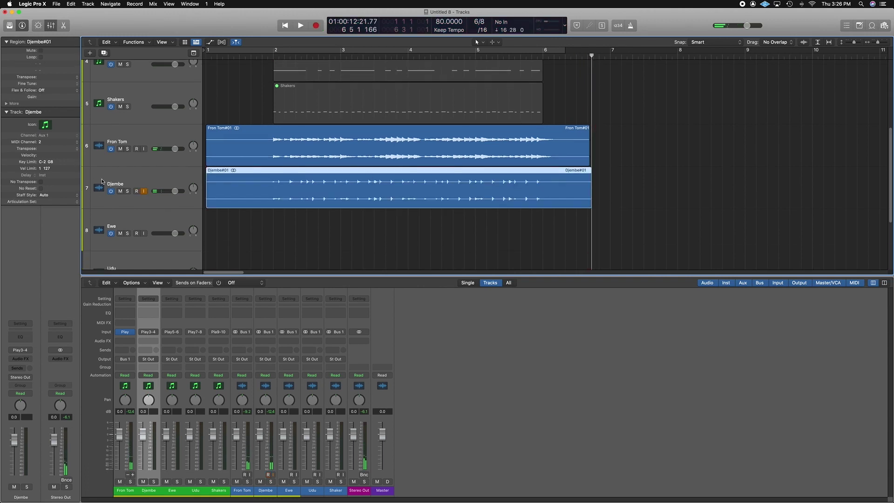
Arm the Ewe audio track, mute the Djembe MIDI region and unmute the Ewe region
left_click(143, 235)
scroll(307, 101, "up", 5)
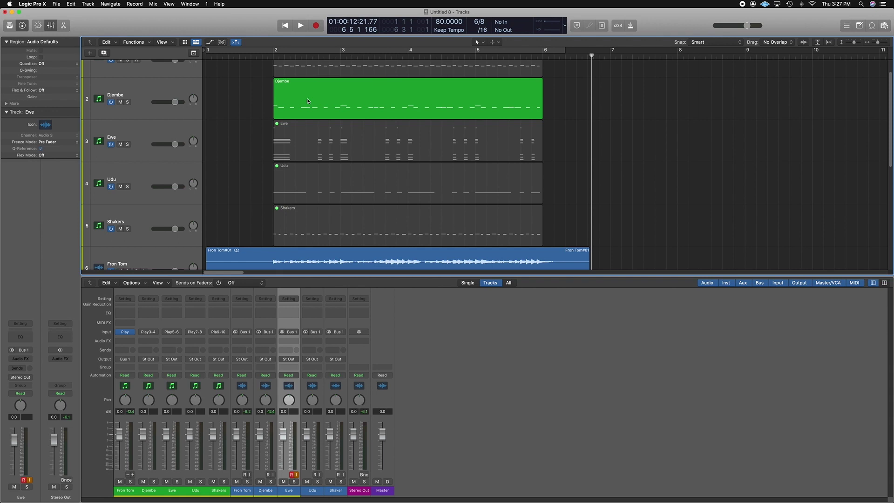
left_click(307, 101)
key("ctrl+m")
left_click(311, 135)
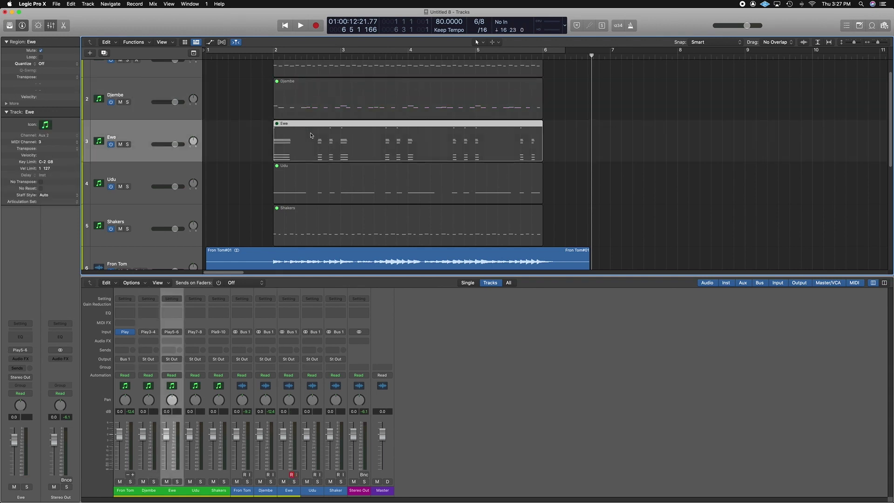
key("ctrl+m")
Record the Ewe part from bar 1 into an Ewe#01 audio region
scroll(301, 136, "down", 4)
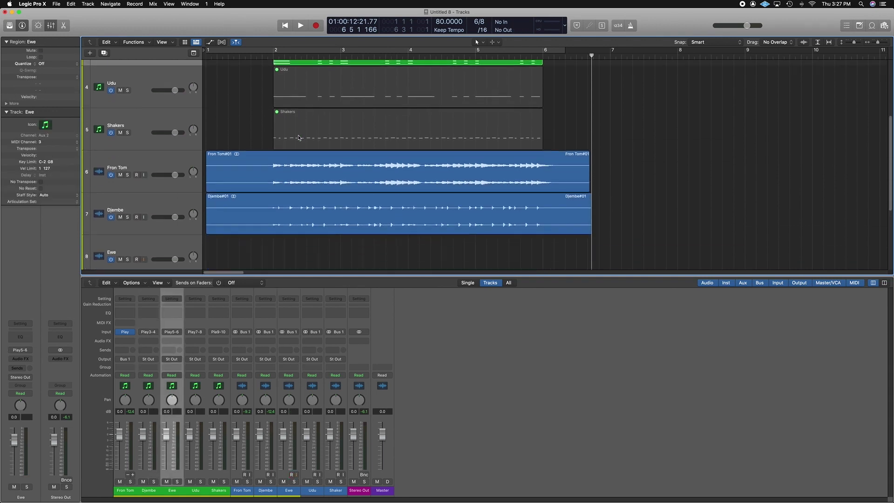
scroll(299, 138, "down", 2)
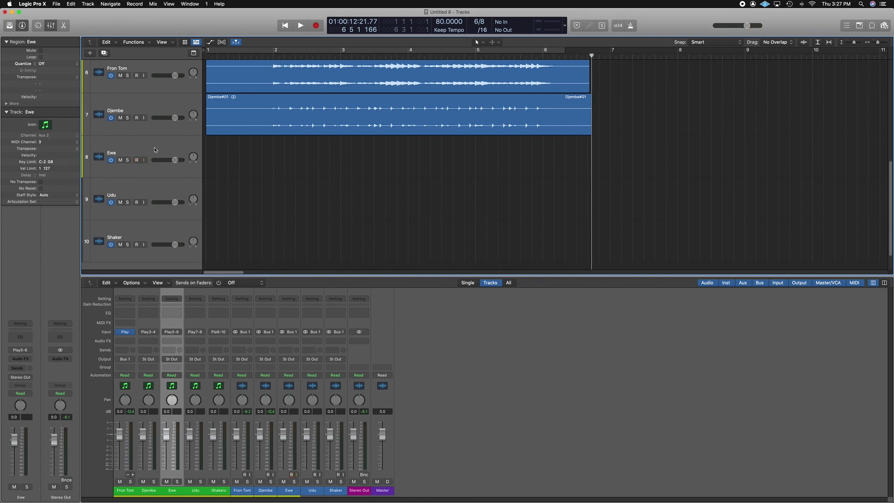
key("Return")
key("r")
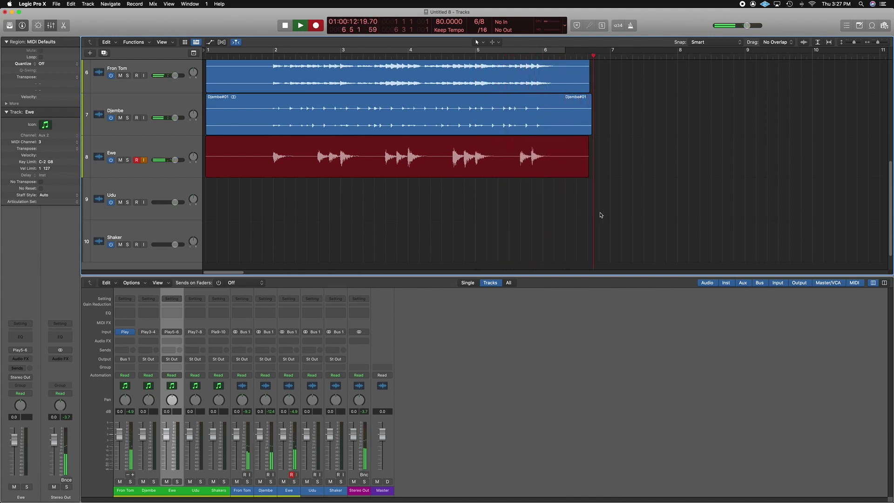
key("space")
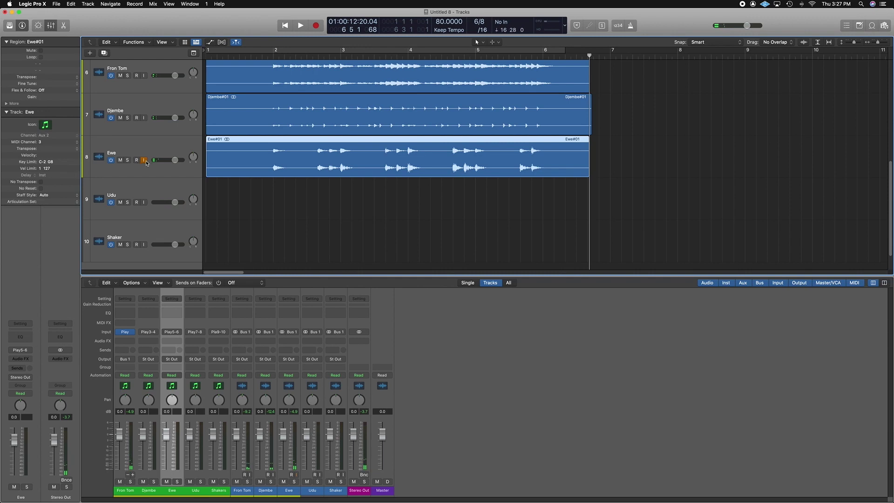
Disarm the Ewe audio track, arm the Udu audio track, and select the Udu MIDI region
left_click(135, 211)
left_click(279, 199)
scroll(303, 201, "up", 4)
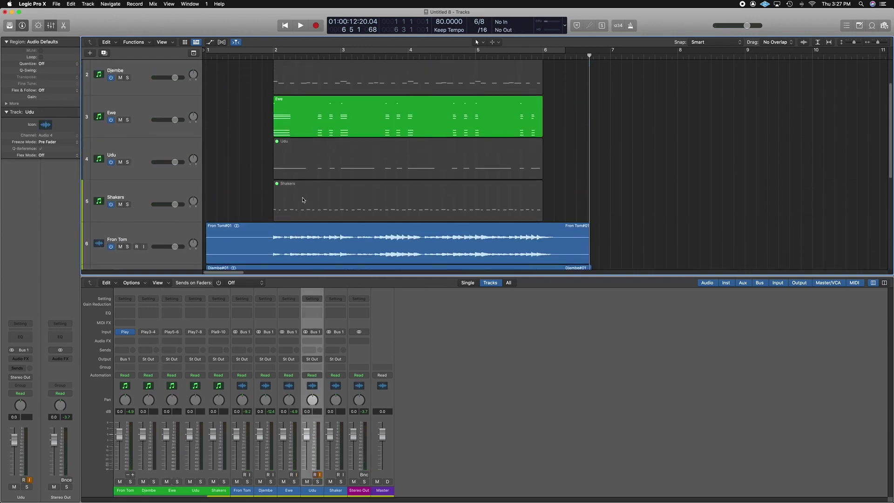
left_click(320, 136)
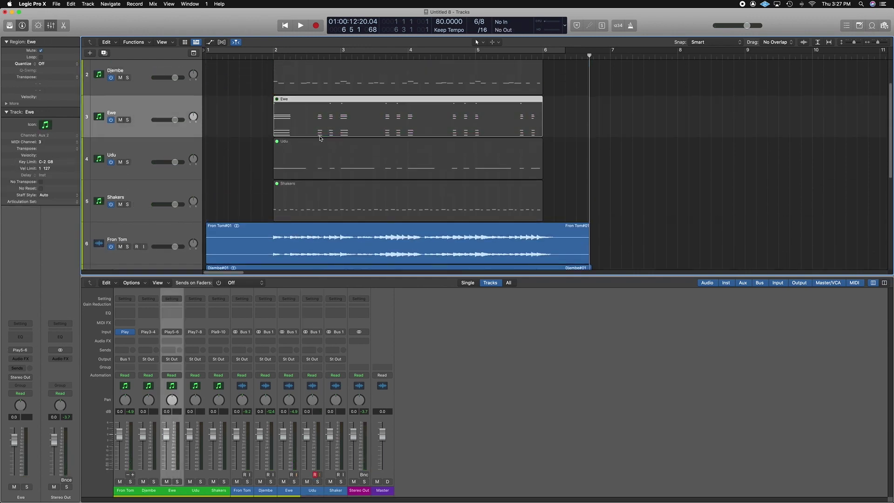
left_click(319, 152)
scroll(319, 151, "down", 5)
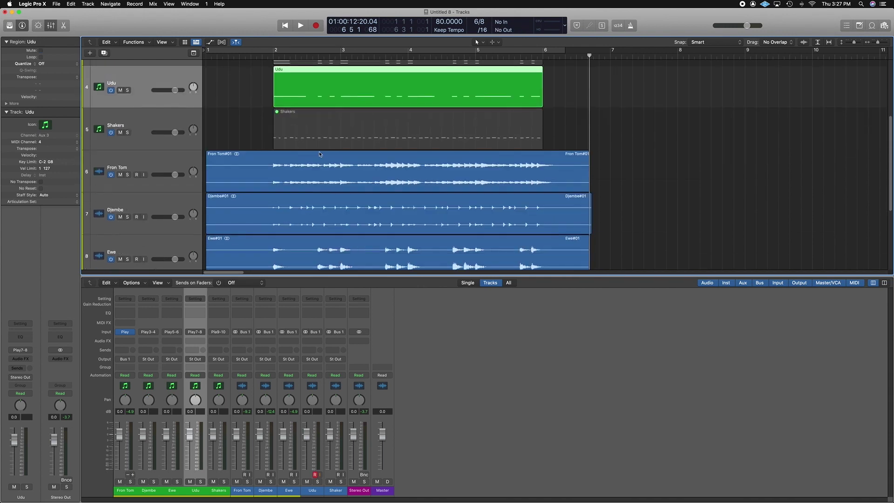
Record the Udu part from the project start into an Udu#01 audio region
left_click(285, 24)
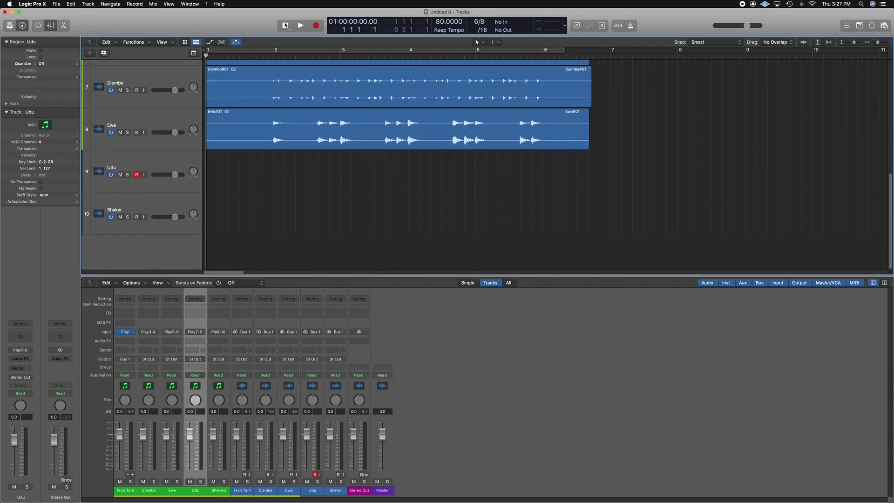
key("r")
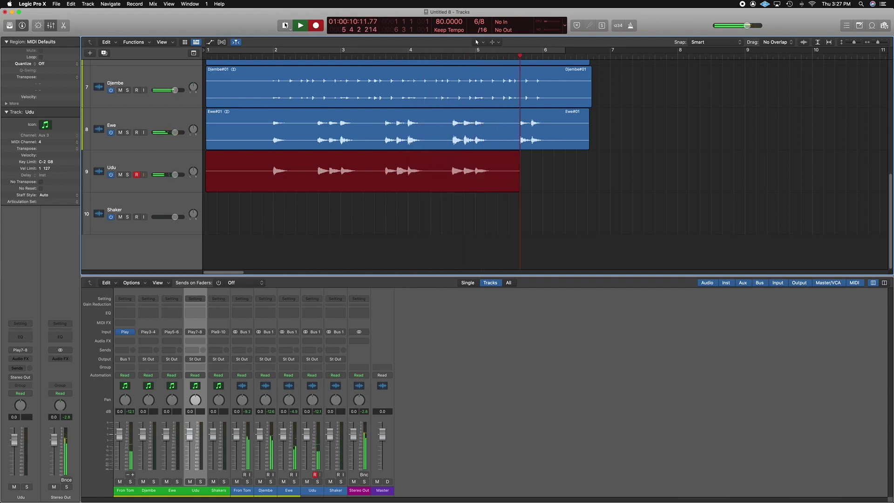
left_click(285, 25)
Disarm the Udu audio track, arm the Shaker audio track, and select the Shakers track
left_click(137, 175)
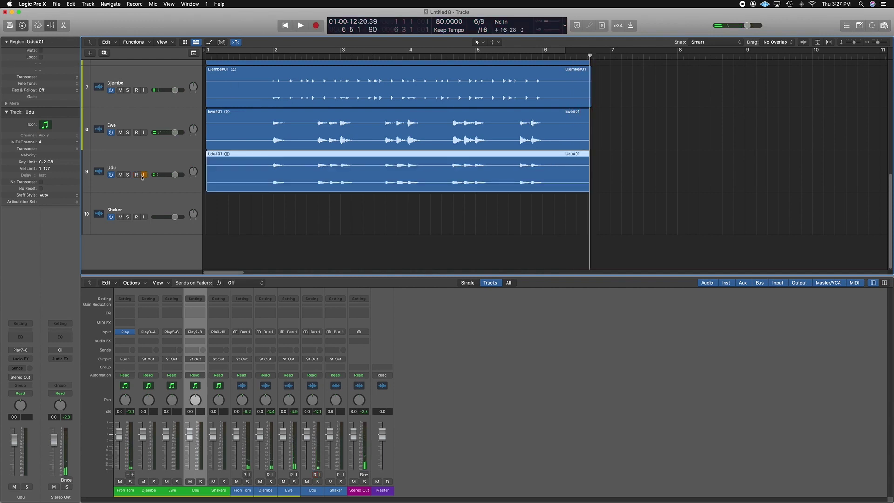
left_click(137, 217)
scroll(199, 204, "up", 4)
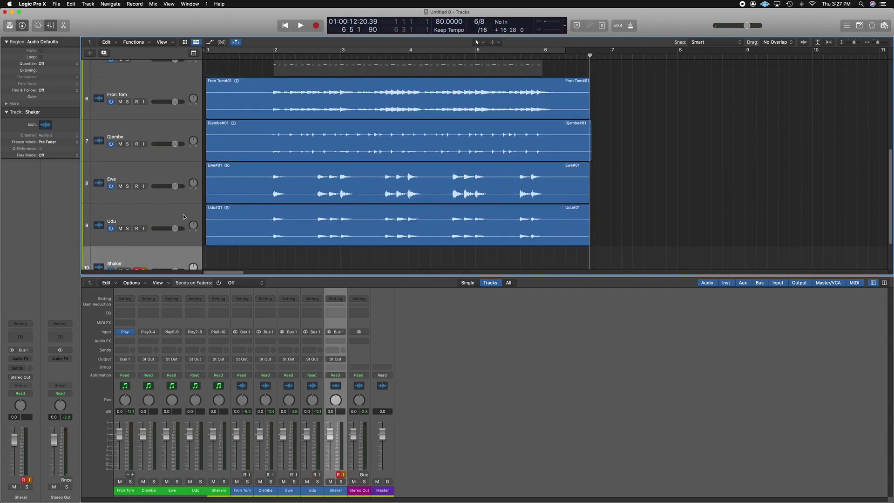
left_click(333, 119)
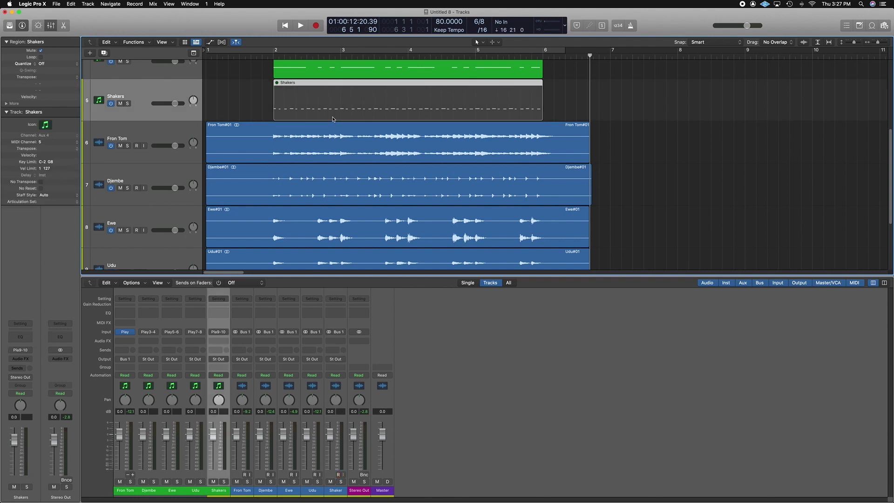
key("Up")
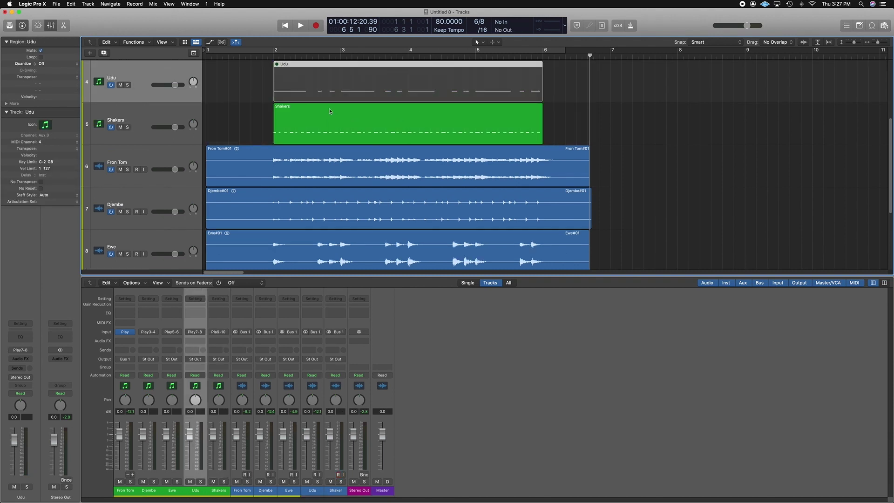
Record the Shakers part from the project start into a Shaker#01 audio region
left_click(283, 28)
key("r")
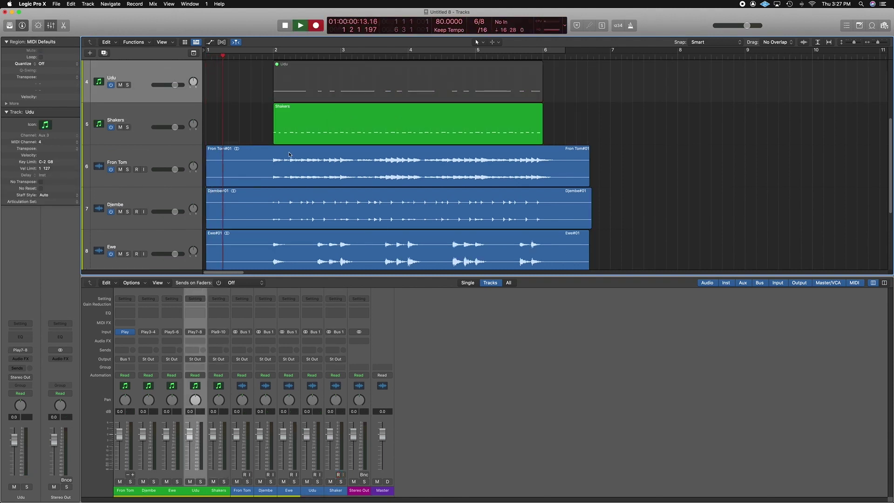
scroll(722, 230, "down", 1)
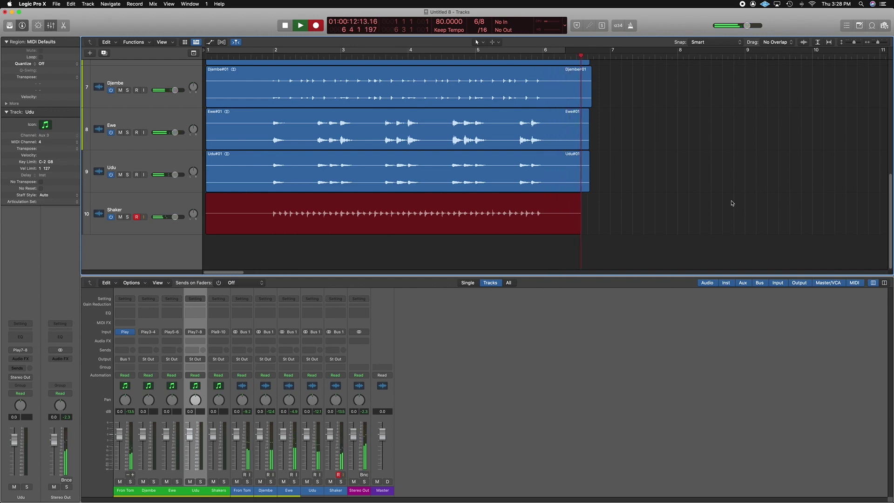
key("space")
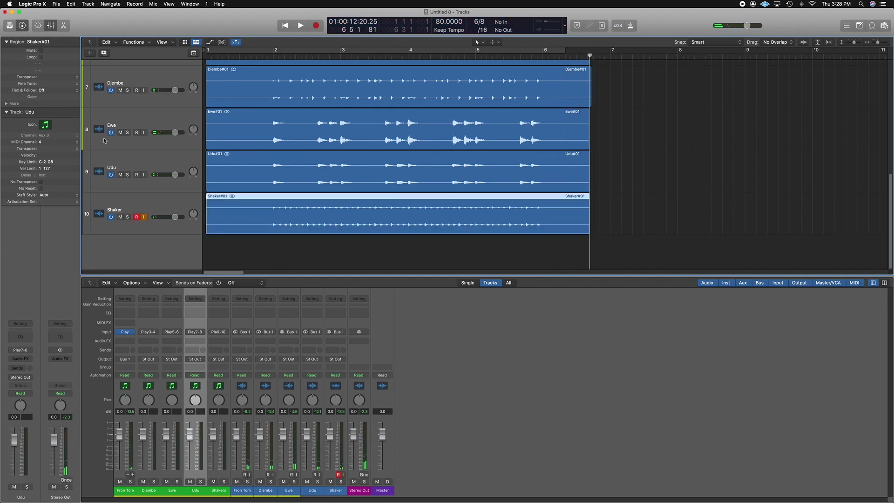
Hide the Mixer to show all ten tracks and mute the original Shakers MIDI region
left_click(55, 25)
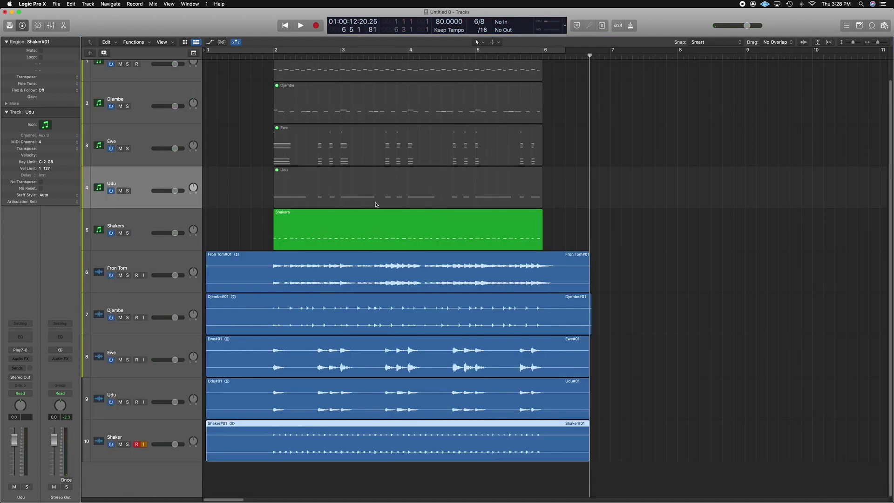
left_click(320, 214)
key("ctrl+m")
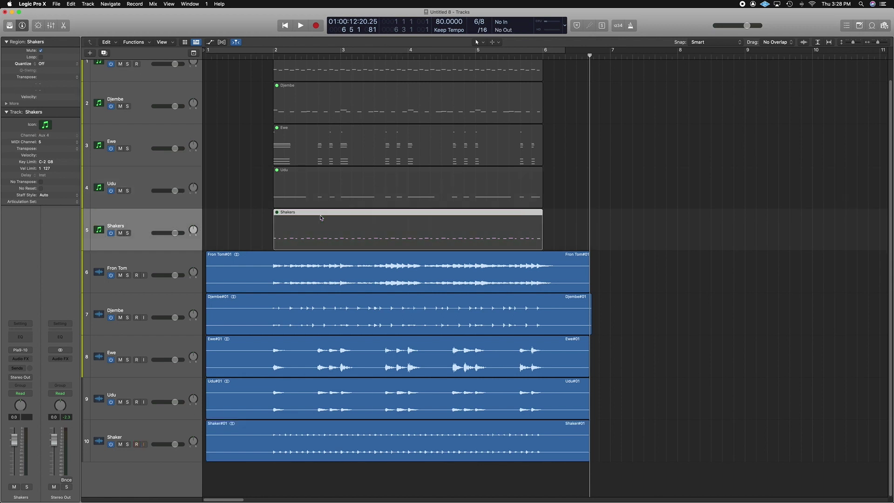
scroll(622, 228, "up", 2)
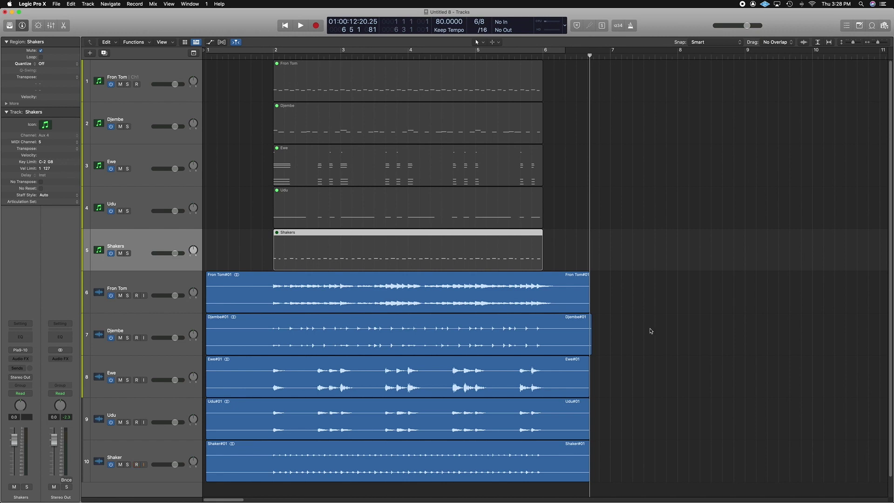
scroll(650, 331, "down", 1)
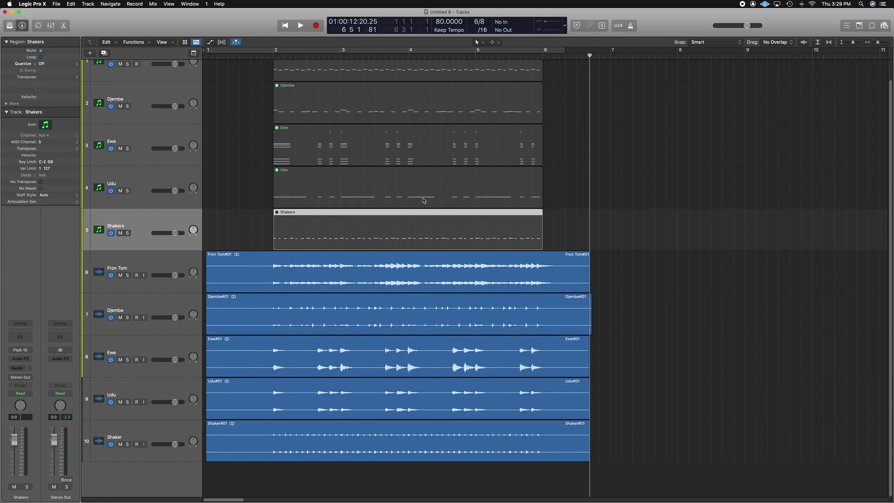
scroll(379, 139, "up", 1)
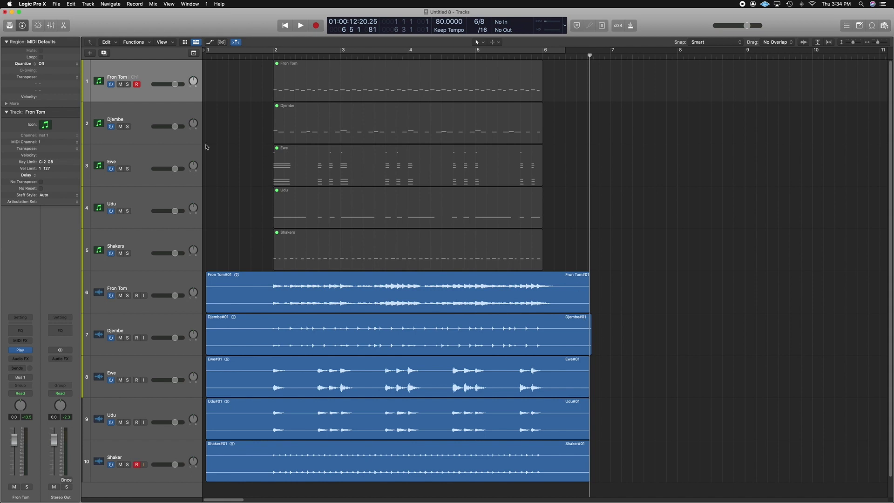
Solo the printed Fron Tom audio track and play it back from bar 2
left_click(157, 123)
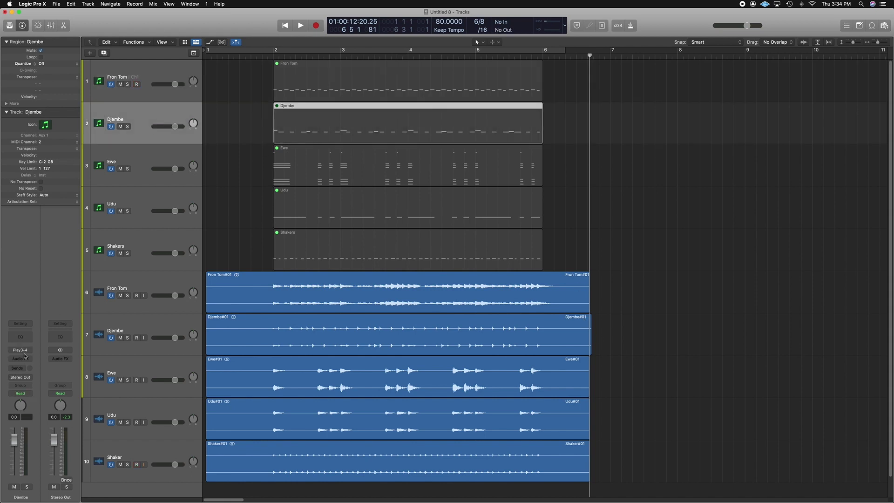
left_click(166, 71)
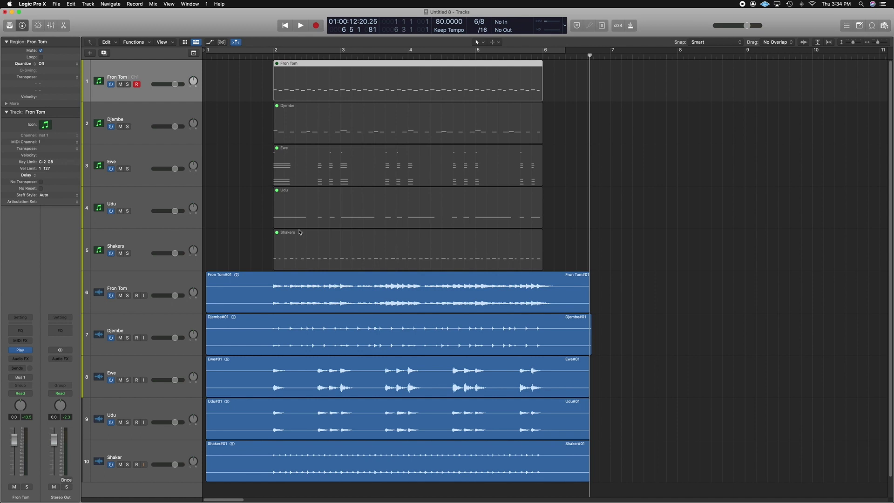
left_click_drag(665, 306, 538, 451)
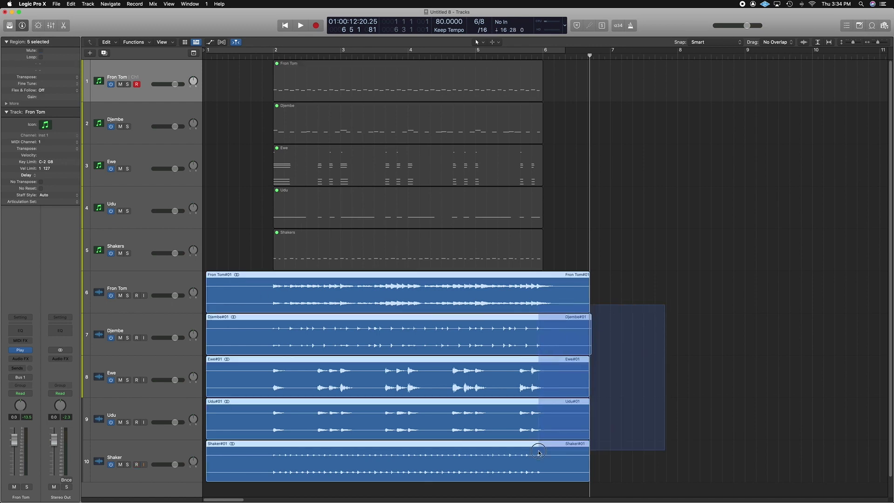
left_click(593, 420)
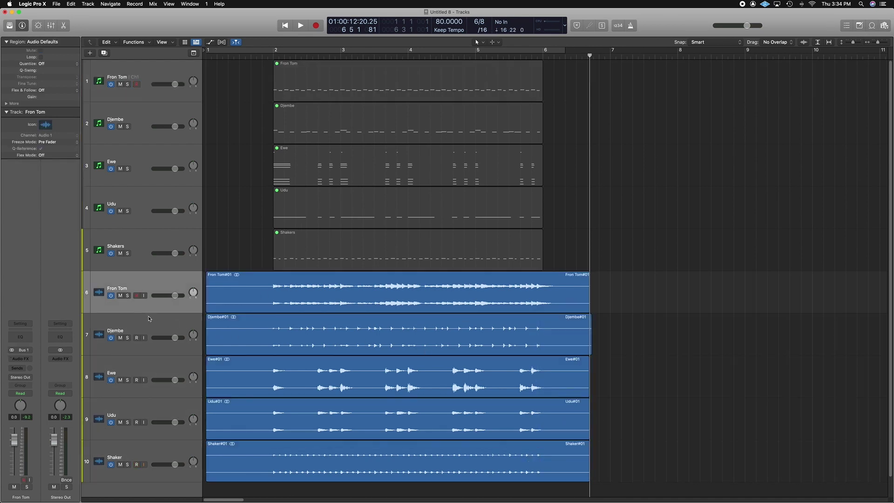
left_click(135, 296)
left_click(128, 296)
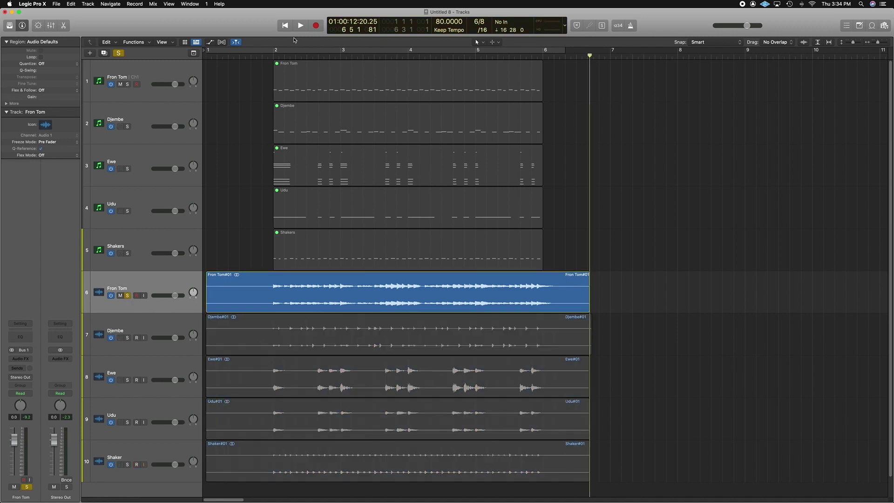
left_click(274, 57)
key("space")
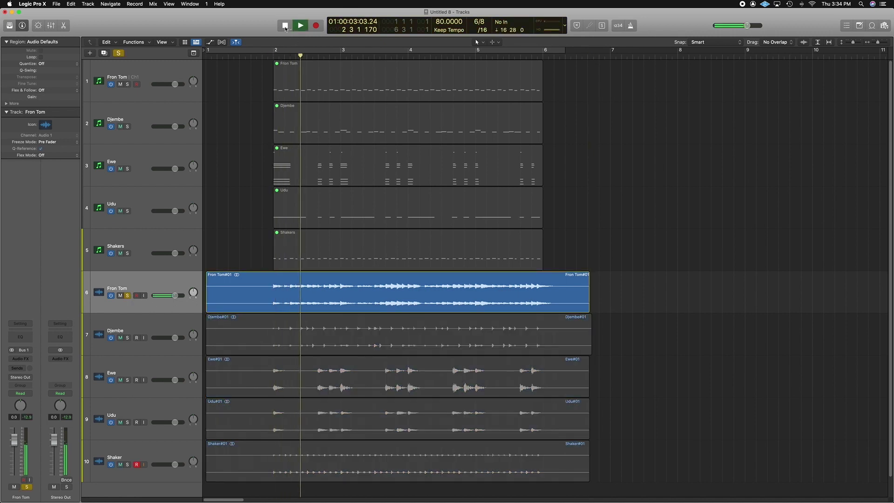
Move the solo to the Djembe audio track, play it, unsolo it, and arm the Shaker audio track
key("s")
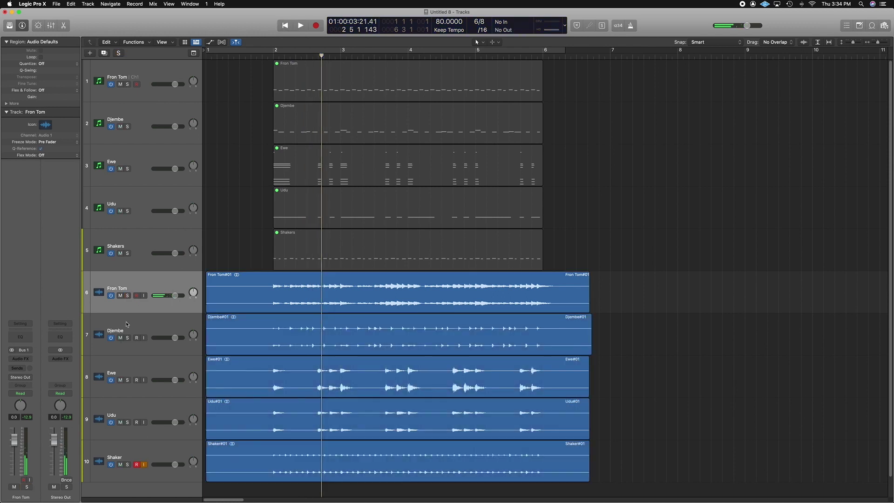
key("Down")
key("s")
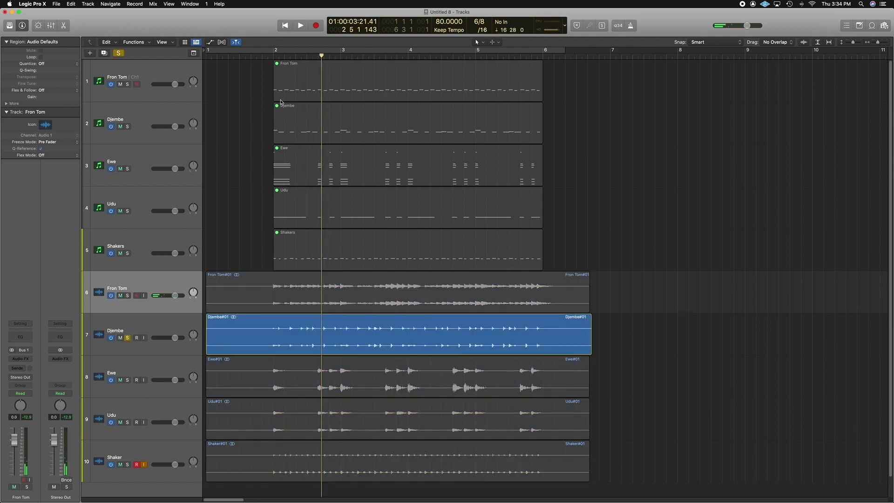
left_click(290, 29)
left_click(286, 27)
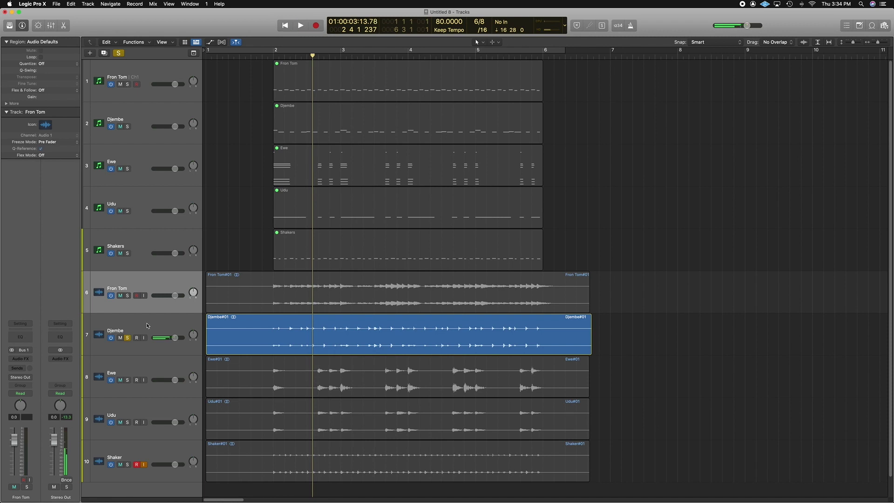
left_click(127, 337)
left_click(137, 464)
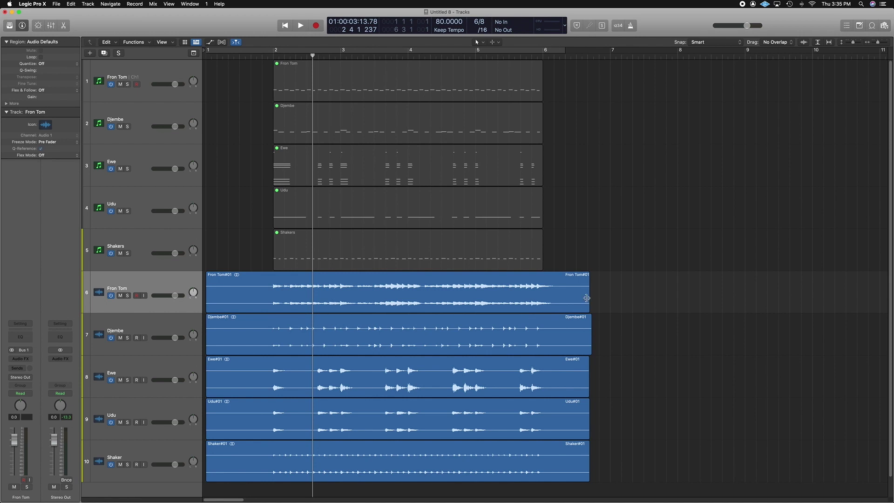
Toggle the Mixer open and closed with X to bring printed audio tracks 6–10 back into view
key("x")
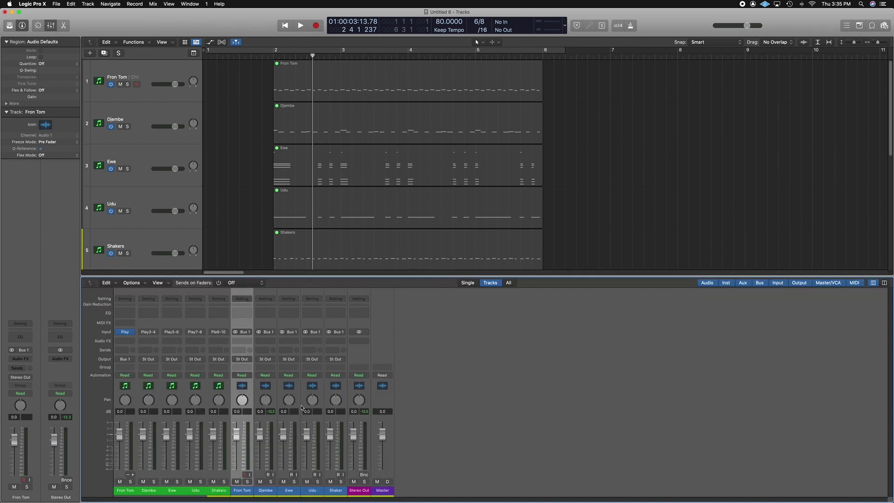
key("x")
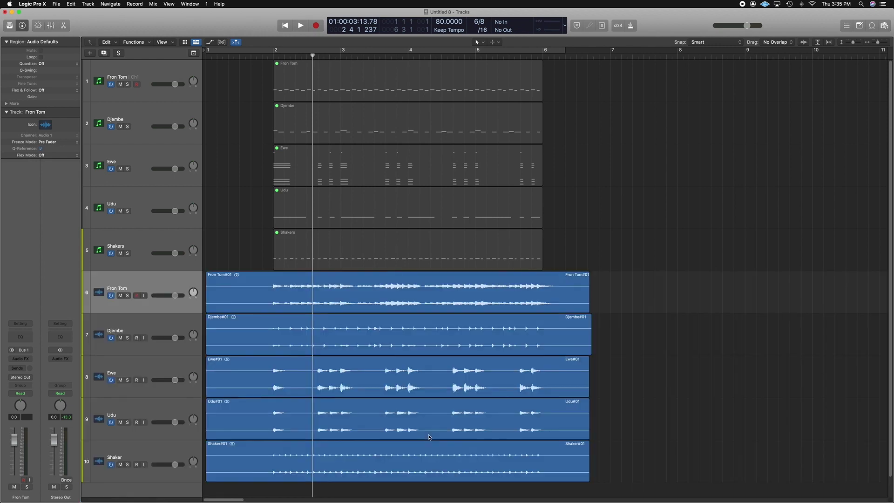
Power off the Fron Tom MIDI track, then hide and re-show the track header On/Off buttons
left_click(113, 85)
right_click(157, 68)
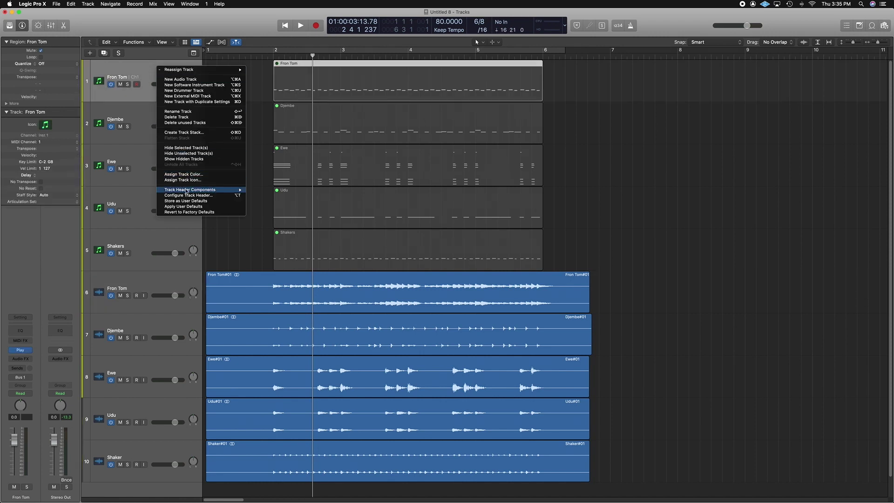
mouse_move(190, 192)
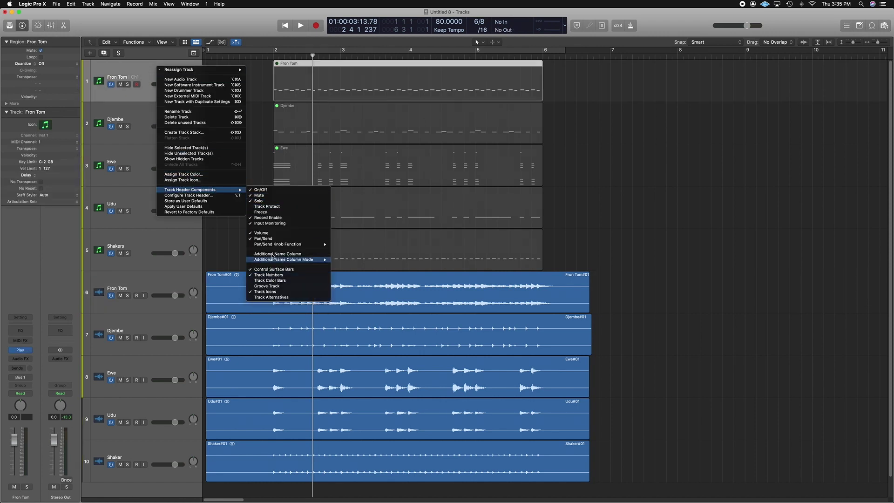
left_click(261, 190)
right_click(149, 79)
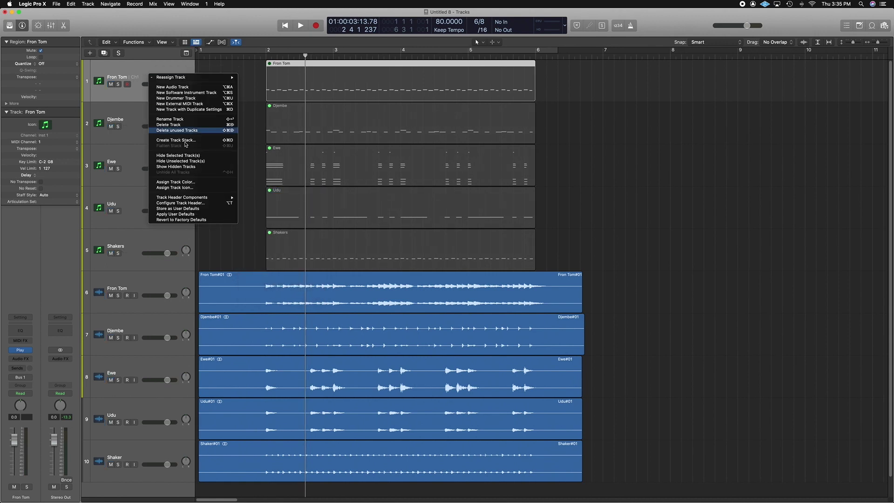
mouse_move(195, 198)
left_click(248, 197)
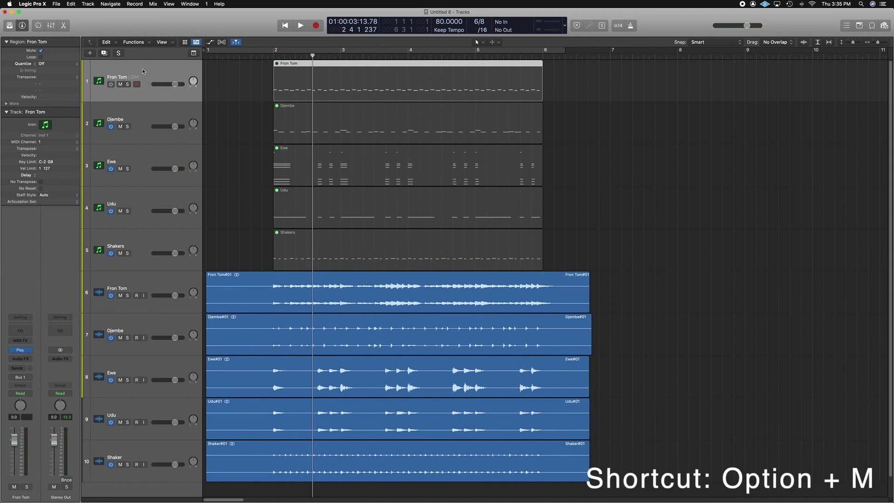
Select all five percussion MIDI tracks, Fron Tom through Shakers, with their regions
left_click(145, 237, "shift")
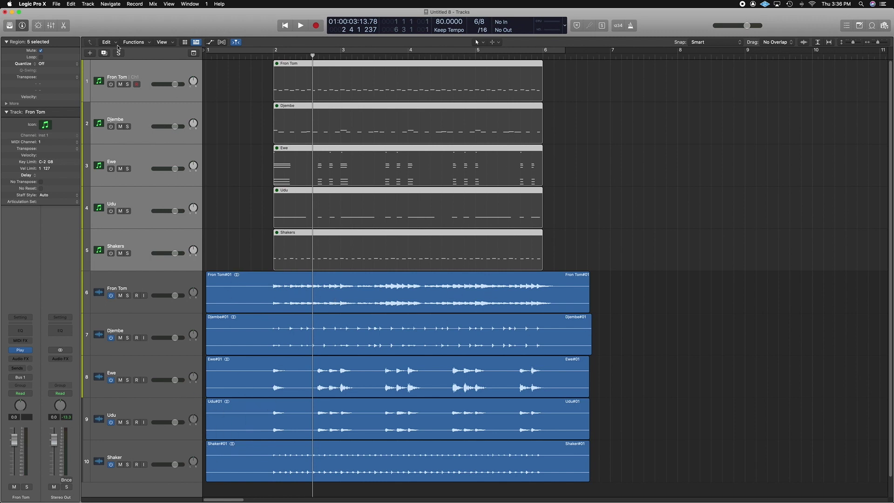
left_click(246, 84)
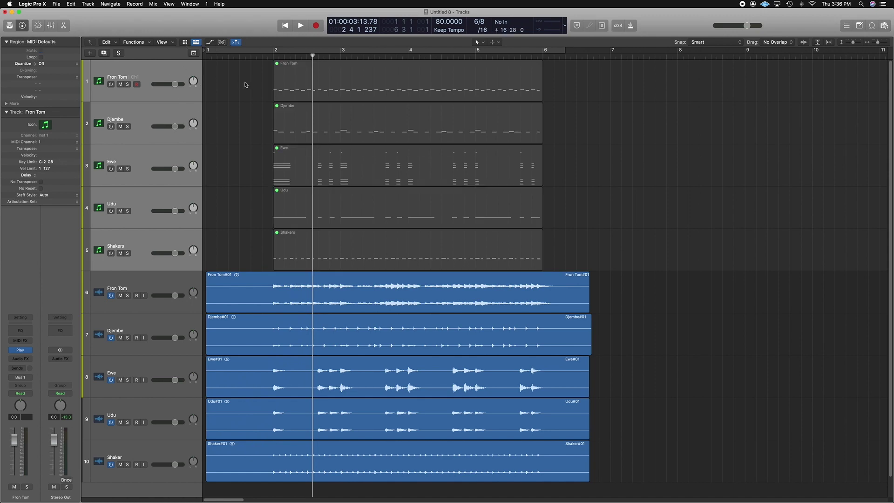